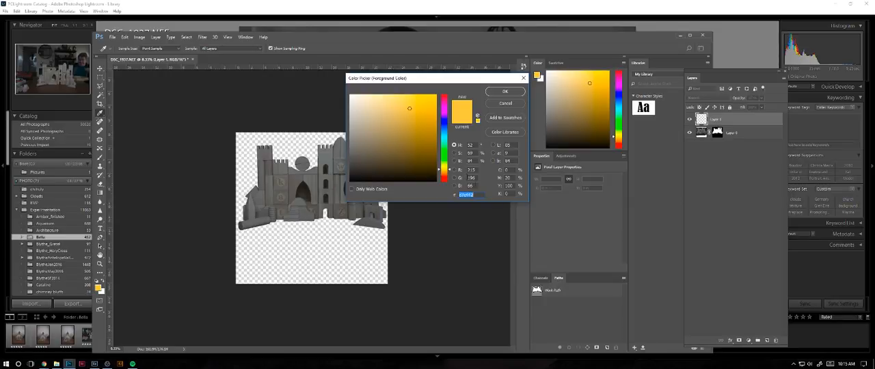
- Choose a light sky blue as the foreground colour and fill the empty layer with it
drag(441, 170, 442, 134)
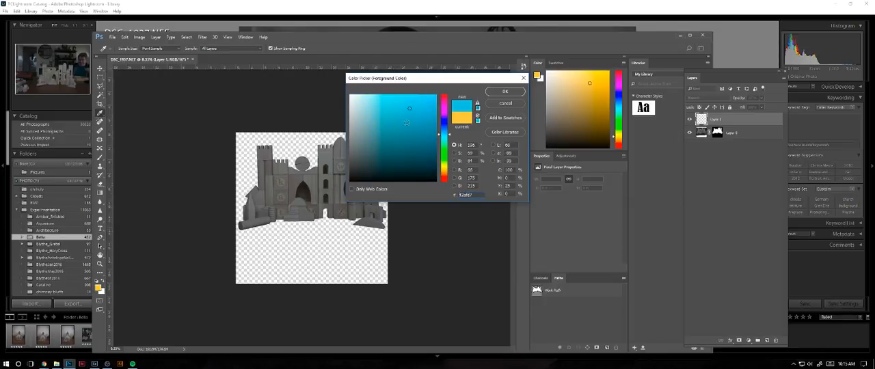
click(371, 97)
click(505, 92)
key(p)
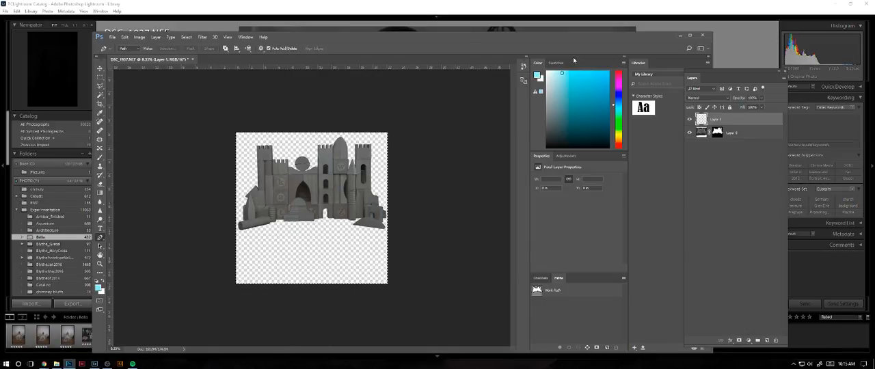
key(ctrl+BackSpace)
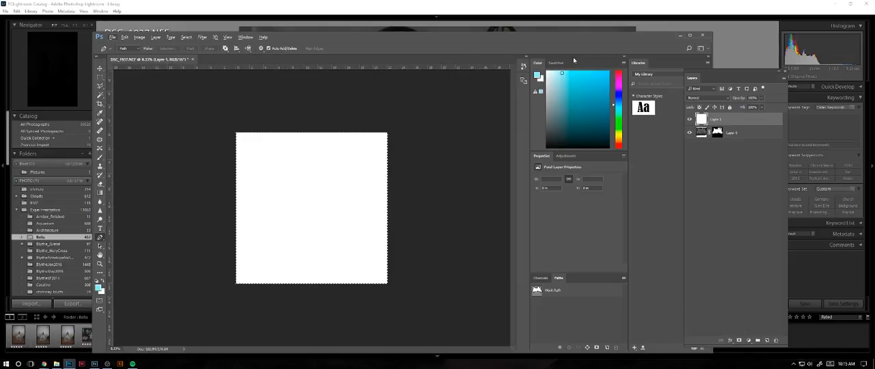
key(alt+BackSpace)
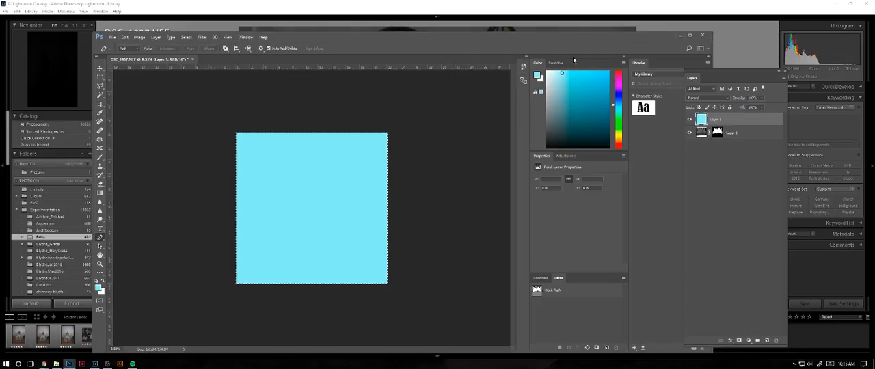
- Move the light blue layer beneath the masked castle layer and check the cutout against it
drag(723, 120, 715, 140)
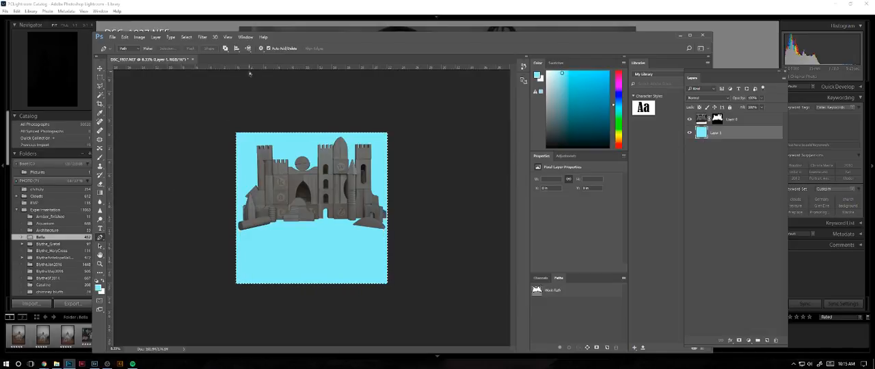
key(ctrl+minus)
key(ctrl+plus)
key(ctrl+plus)
key(ctrl+plus)
key(ctrl+plus)
key(ctrl+plus)
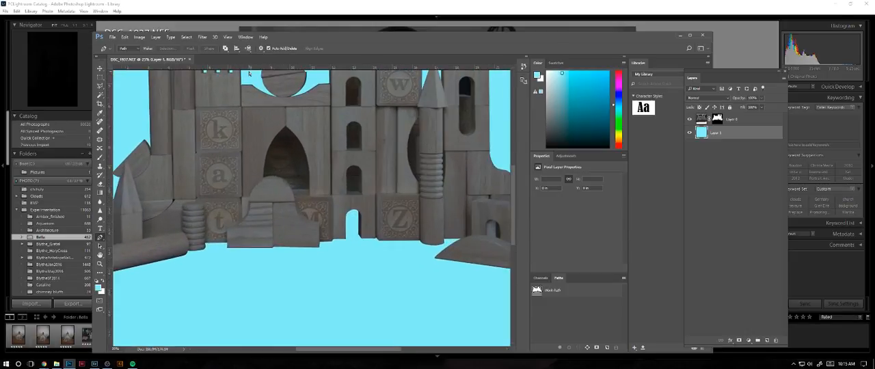
- Place a horizontal guide across the canvas along the base of the castle
key(ctrl+minus)
key(ctrl+minus)
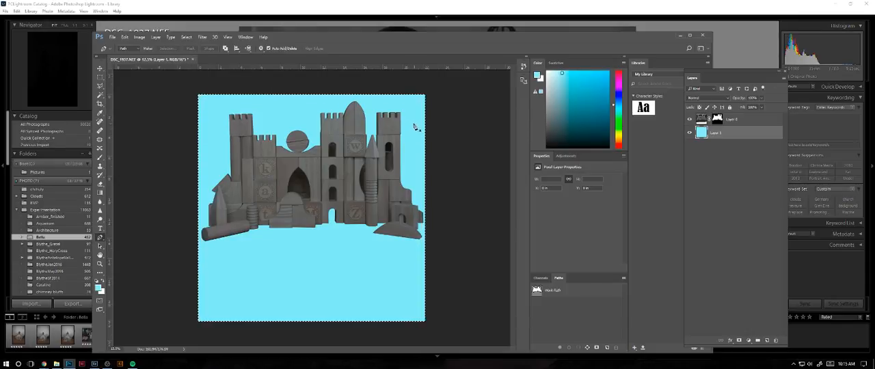
drag(283, 67, 283, 225)
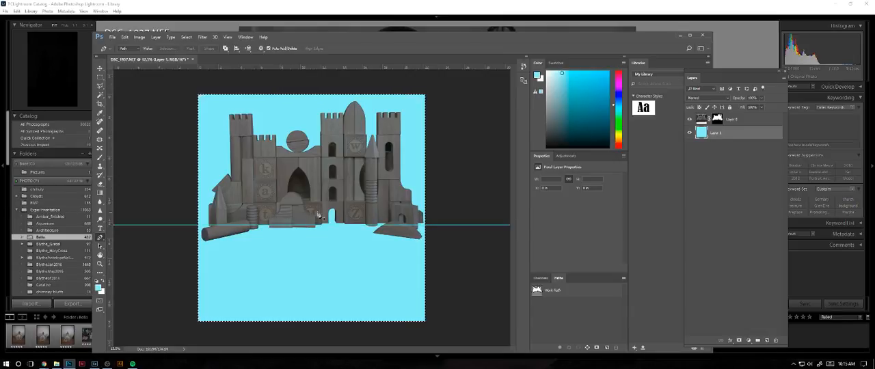
click(745, 119)
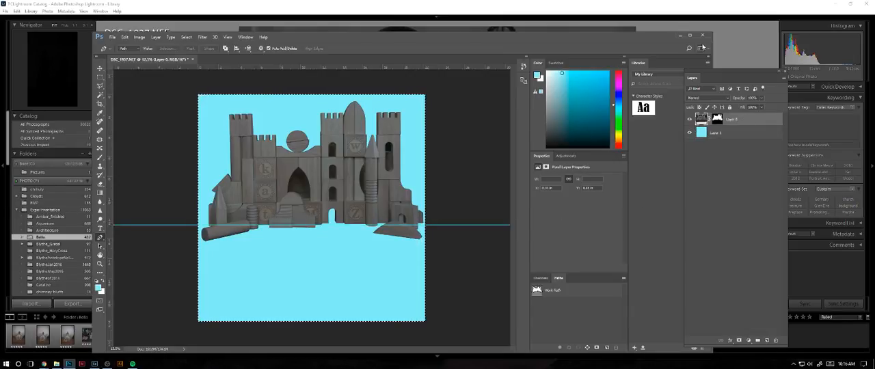
key(alt+t)
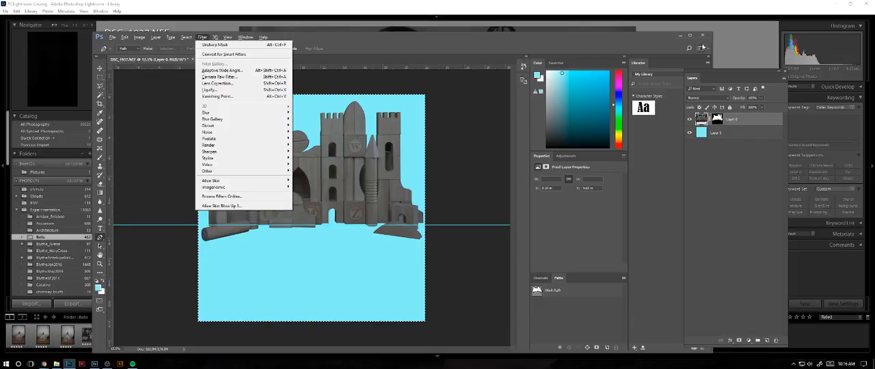
key(Escape)
key(v)
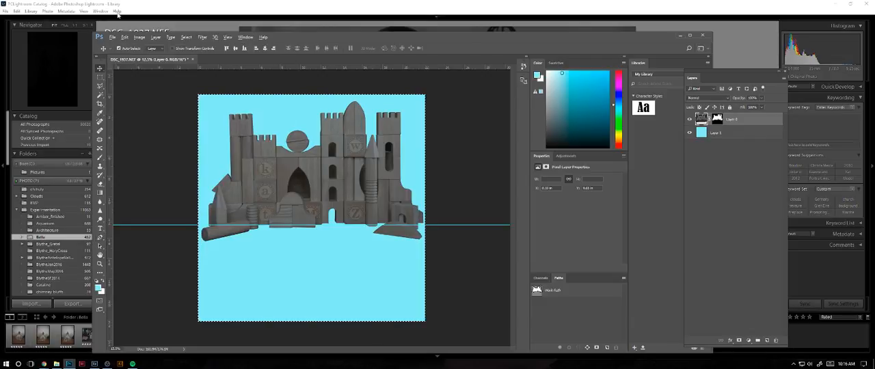
key(alt+t)
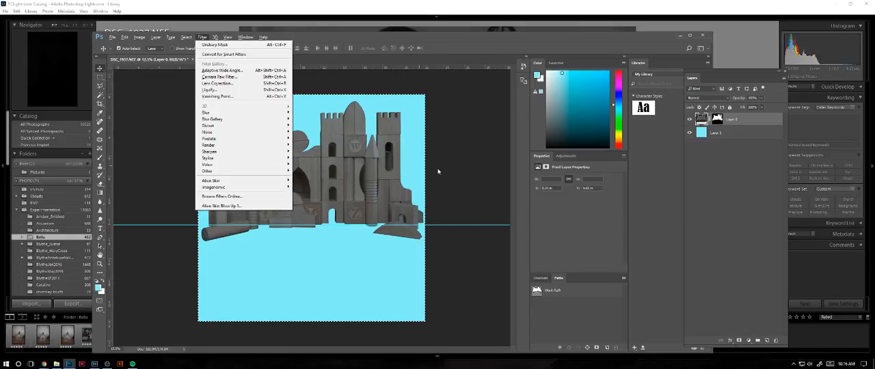
click(503, 178)
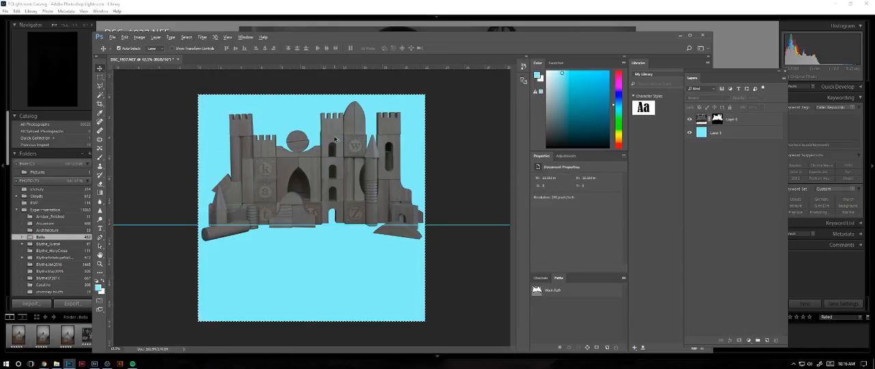
- Clear the selection around the whole canvas
key(ctrl+d)
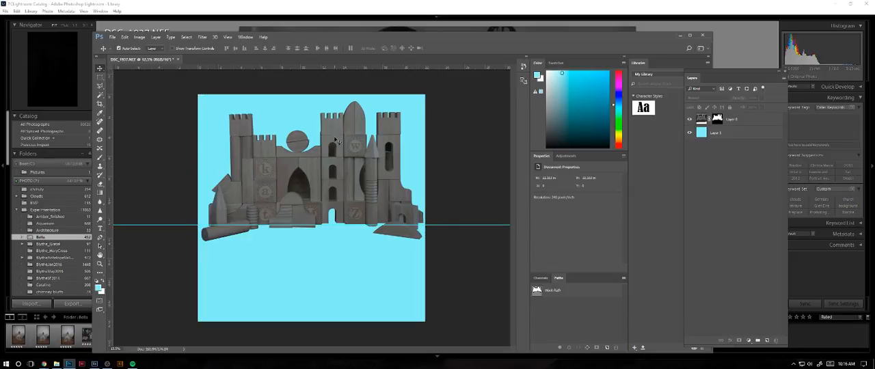
key(alt+t)
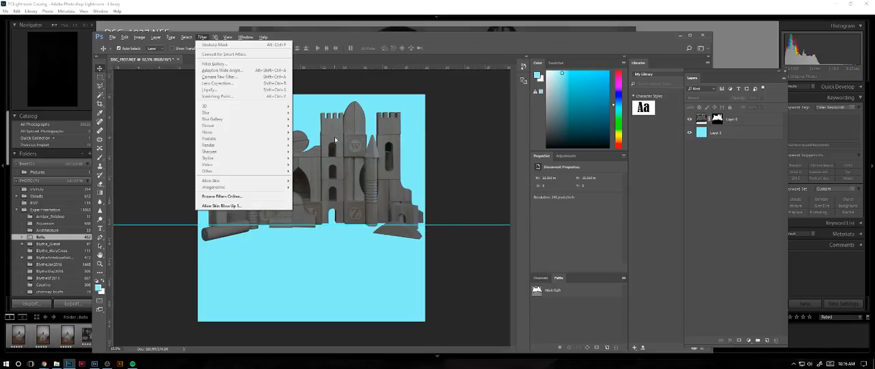
key(Escape)
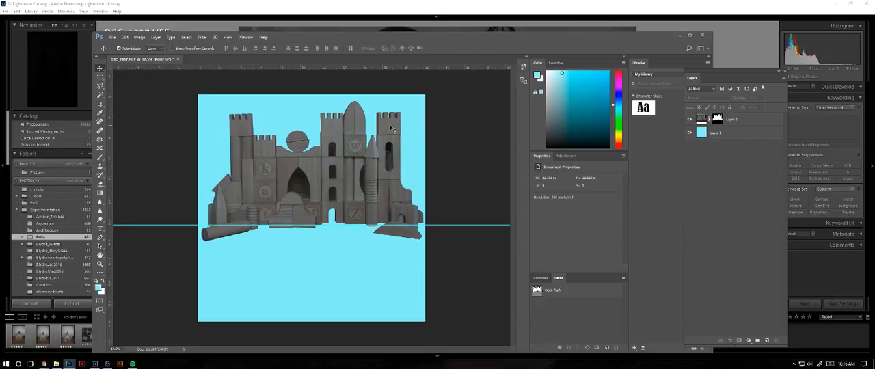
- Try to straighten the castle against the guide by rotating and shifting a 1:1 crop, and apply it
key(t)
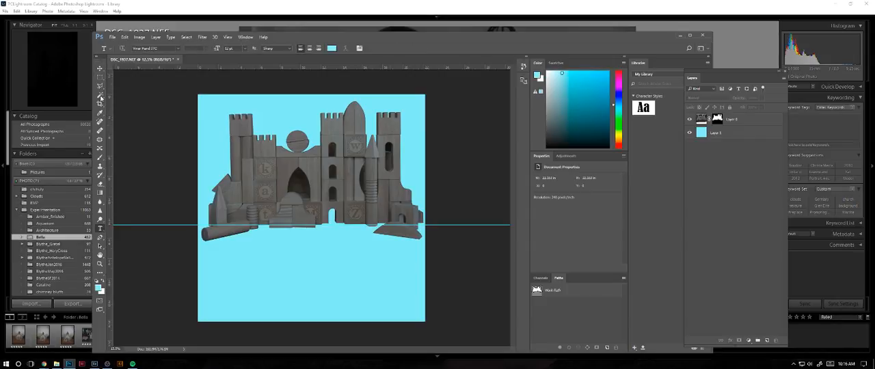
key(c)
drag(432, 95, 435, 97)
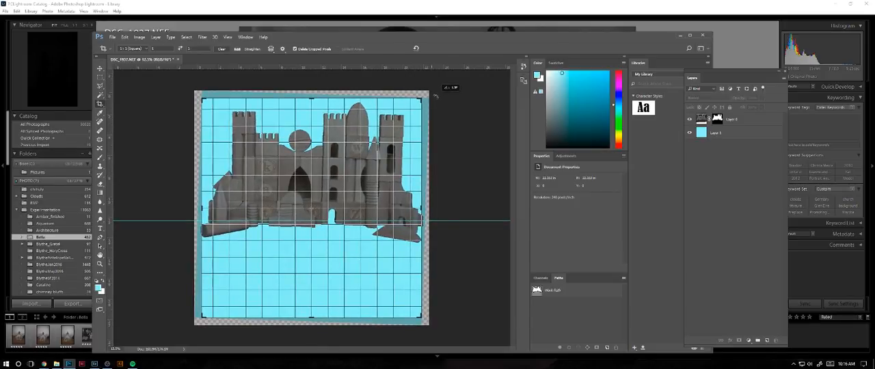
drag(435, 96, 432, 93)
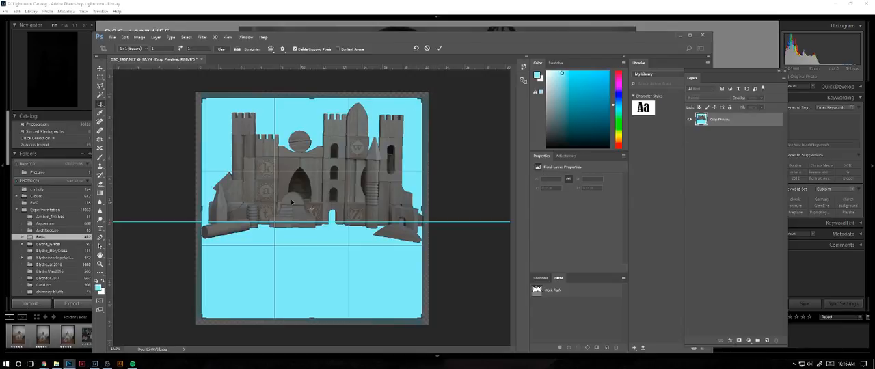
click(100, 69)
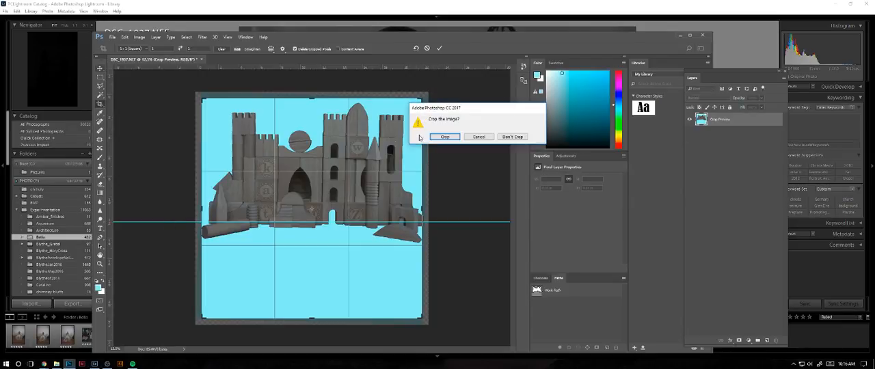
click(479, 136)
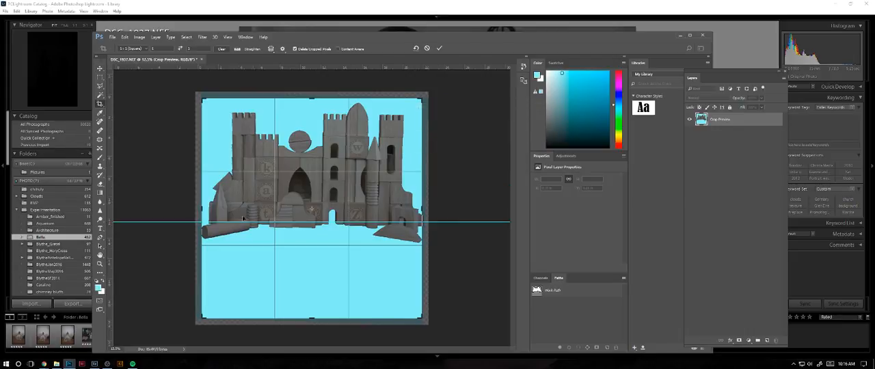
drag(194, 222, 194, 221)
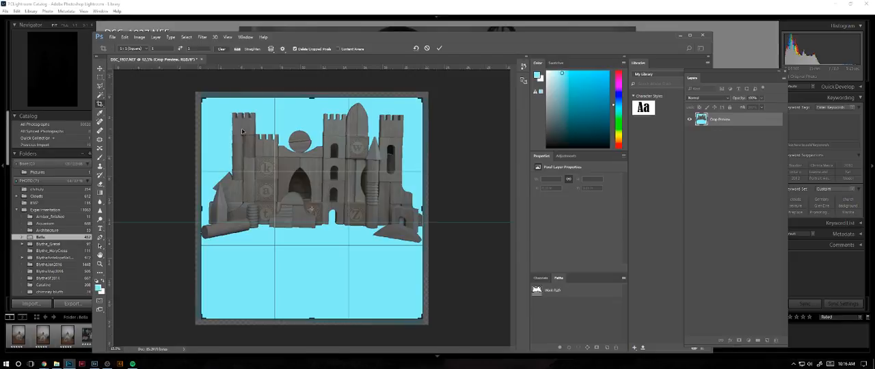
drag(202, 208, 200, 209)
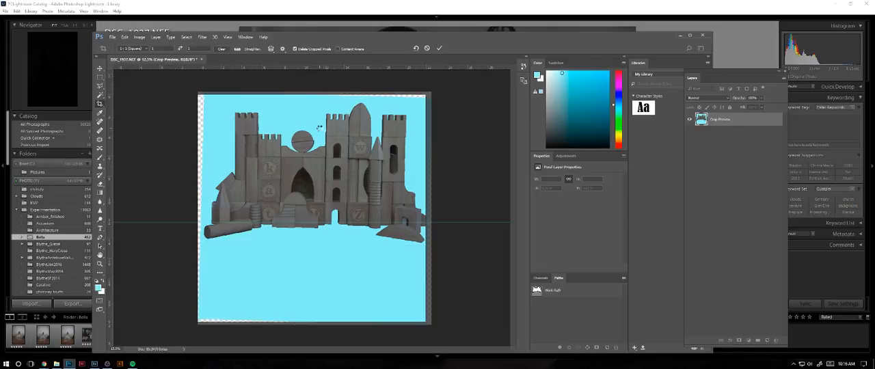
key(Return)
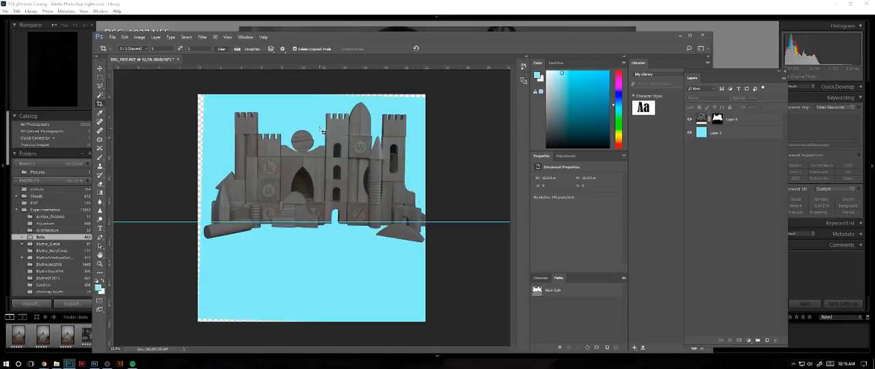
- Return the document to the Deselect history state to undo the crop
click(524, 68)
click(477, 168)
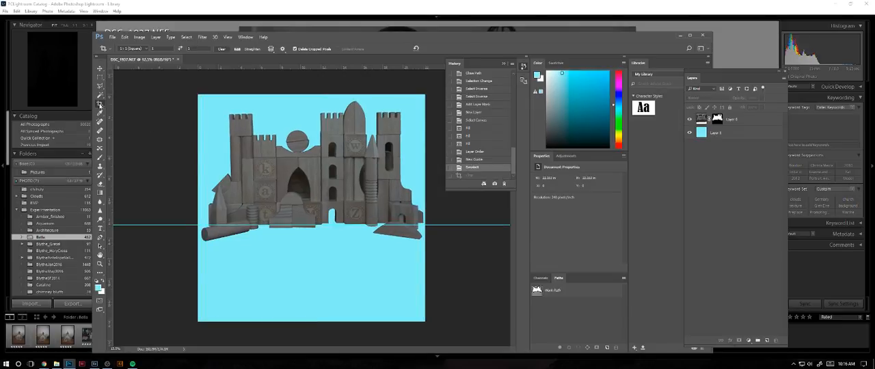
click(140, 37)
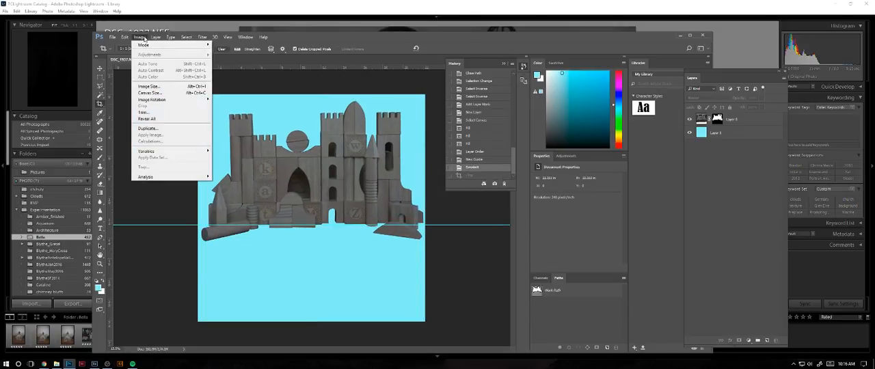
mouse_move(127, 38)
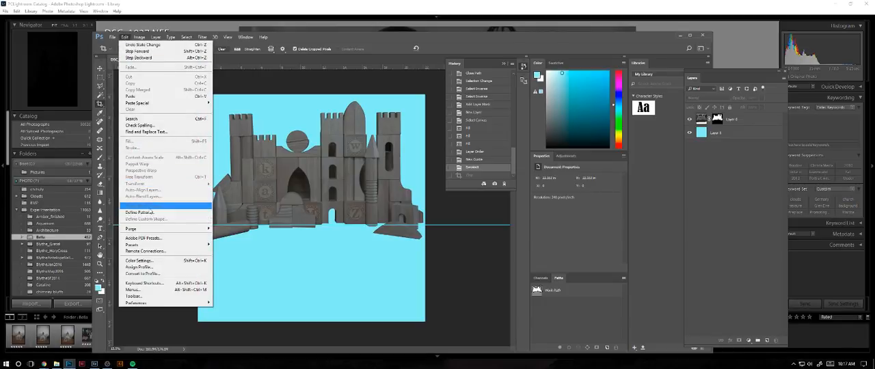
click(677, 156)
- Rotate the masked castle layer slightly clockwise with Free Transform to level its base with the guide
click(701, 119)
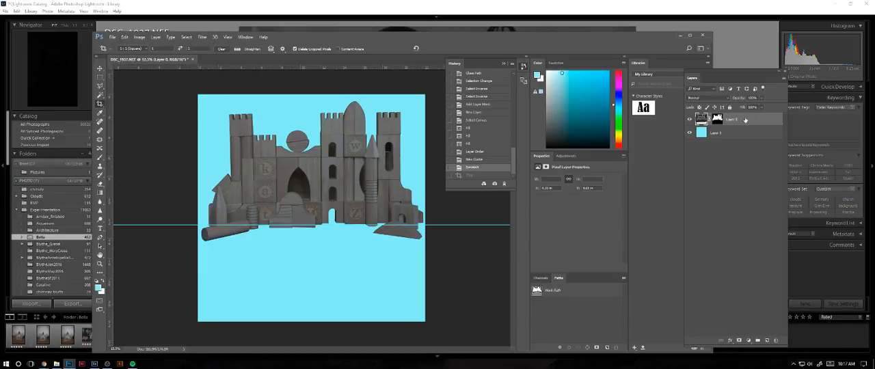
key(ctrl+t)
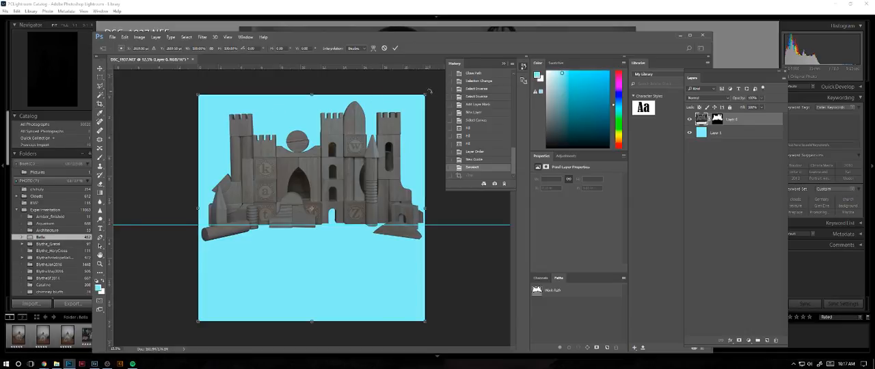
drag(430, 90, 432, 91)
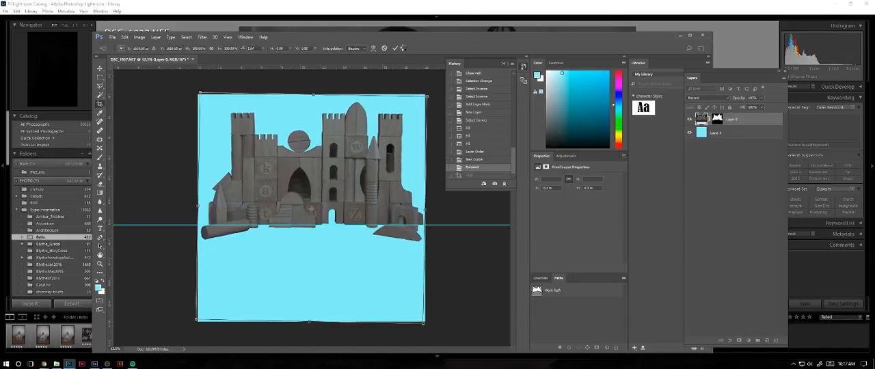
click(394, 48)
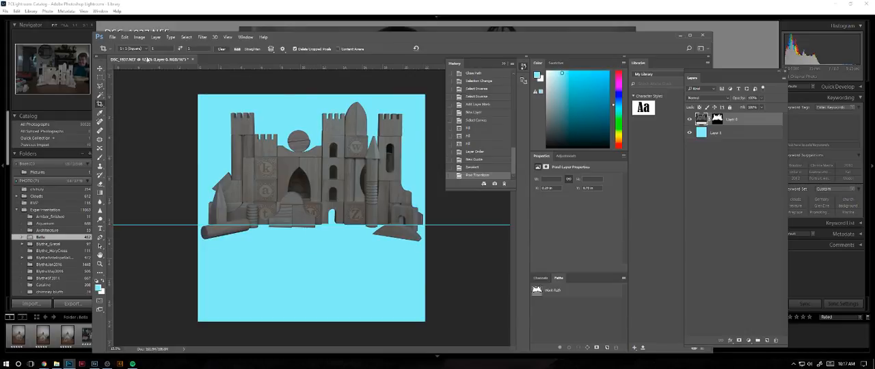
- Switch to Lightroom and open the photo DSC_1931.NEF for editing in Photoshop
click(196, 25)
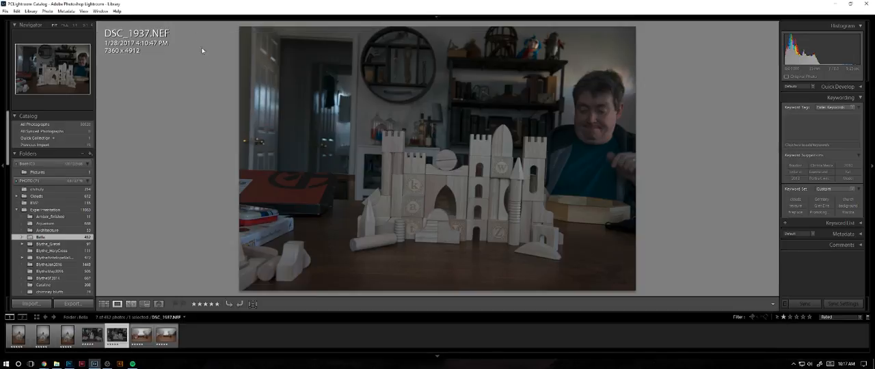
click(86, 334)
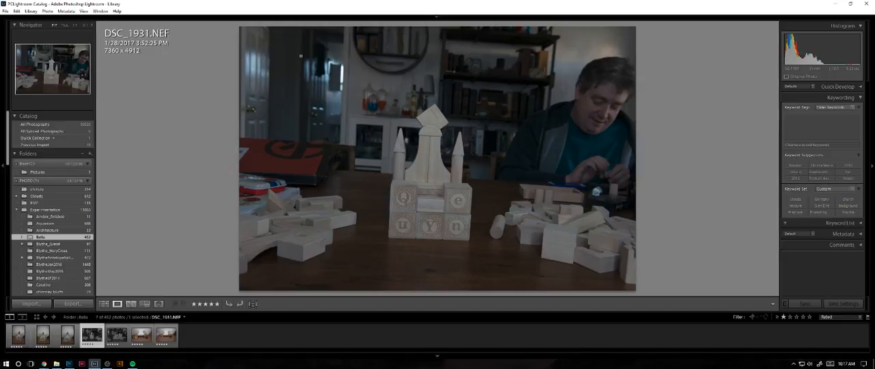
right_click(91, 340)
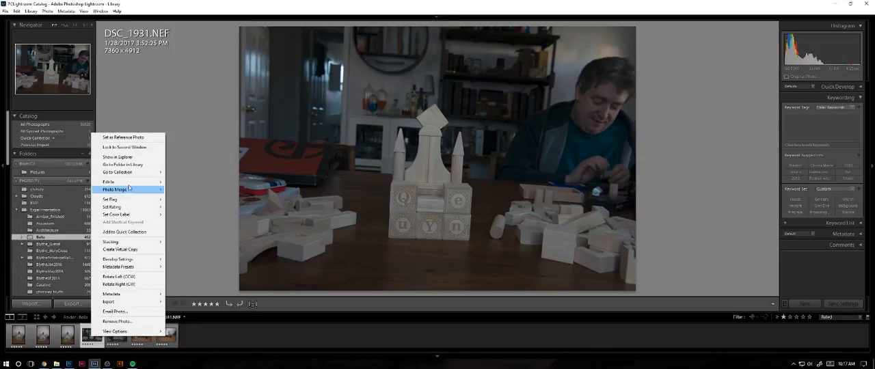
mouse_move(155, 183)
click(206, 182)
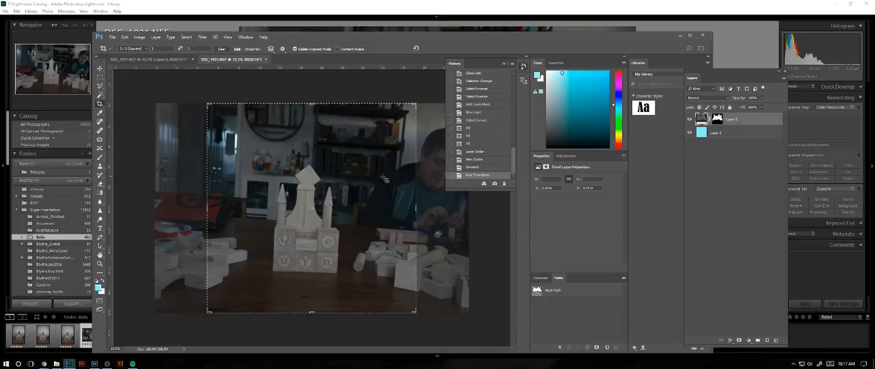
- Crop the photo to a 1:1 square around the block castle, rotated slightly so the castle stands level
drag(208, 105, 236, 133)
mouse_move(388, 281)
mouse_down()
mouse_move(390, 262)
mouse_move(379, 256)
mouse_move(384, 268)
mouse_move(400, 272)
mouse_move(400, 263)
mouse_move(396, 276)
mouse_up()
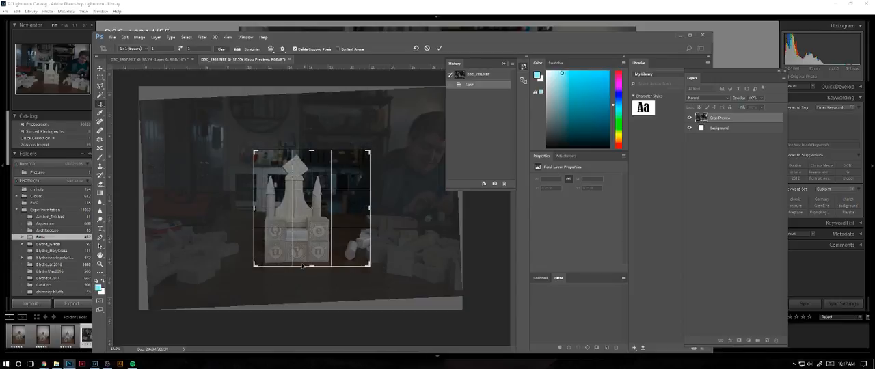
drag(307, 249, 318, 247)
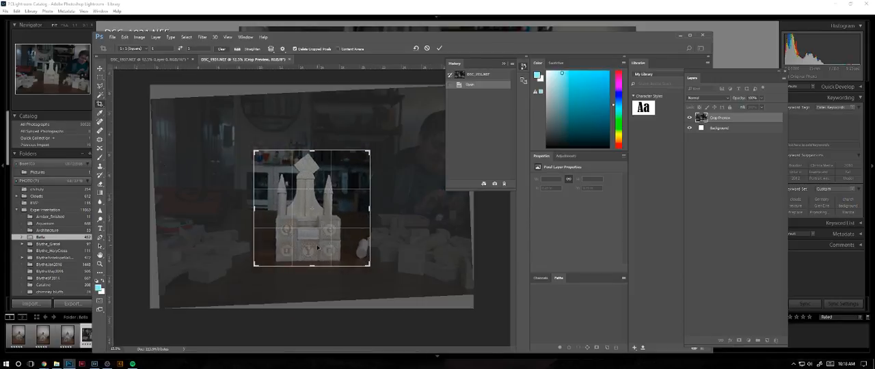
key(Return)
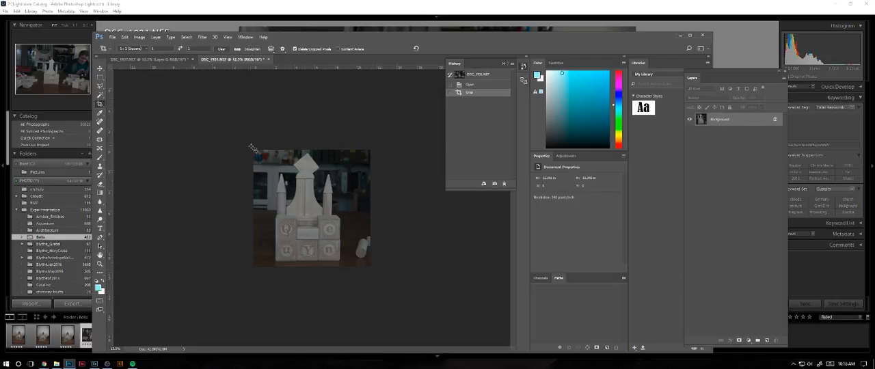
- Start a Pen tool path along the bottom edge of the "u" block and round its lower-left corner
key(ctrl+plus)
key(ctrl+plus)
key(ctrl+plus)
key(ctrl+plus)
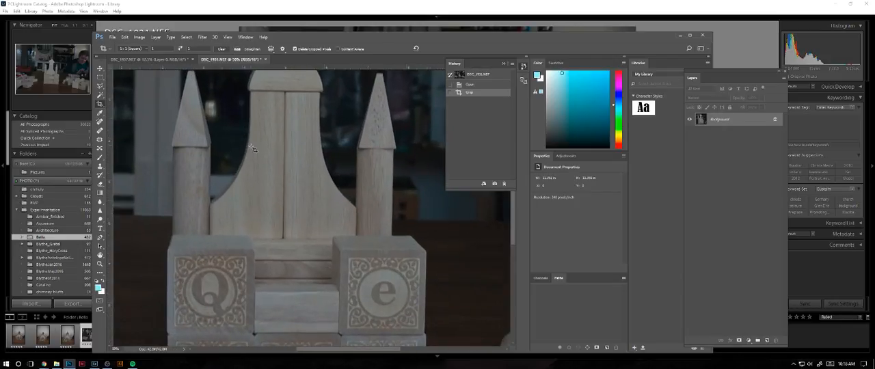
drag(226, 226, 269, 110)
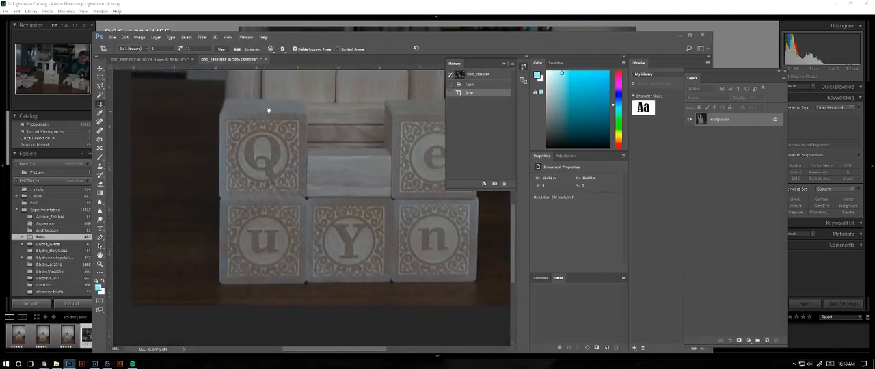
key(ctrl+plus)
key(ctrl+plus)
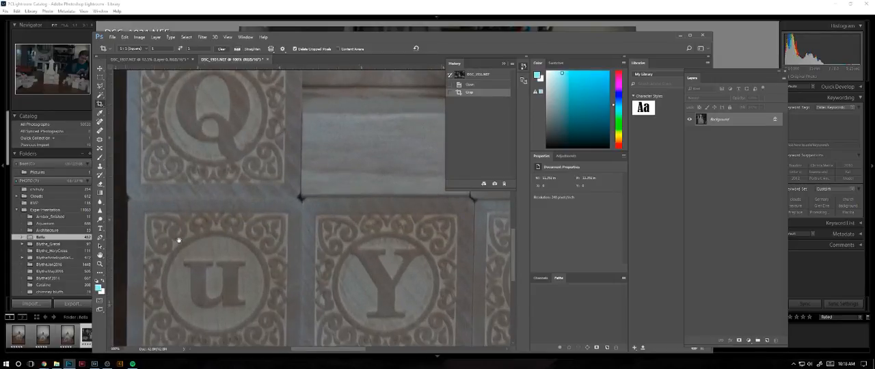
drag(178, 240, 242, 113)
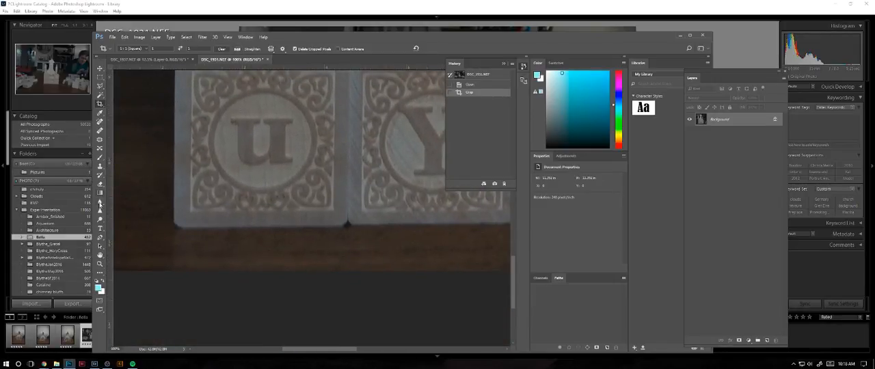
key(p)
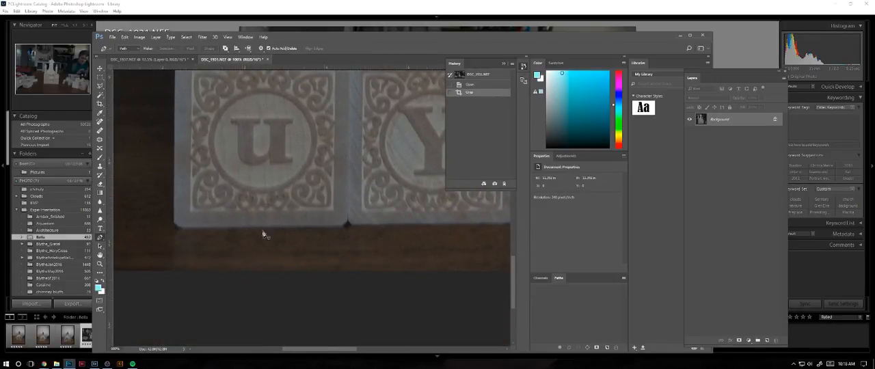
click(340, 226)
click(182, 226)
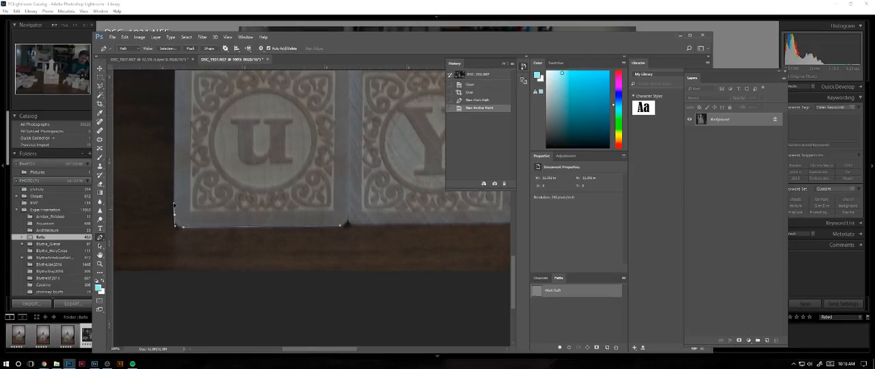
click(174, 204)
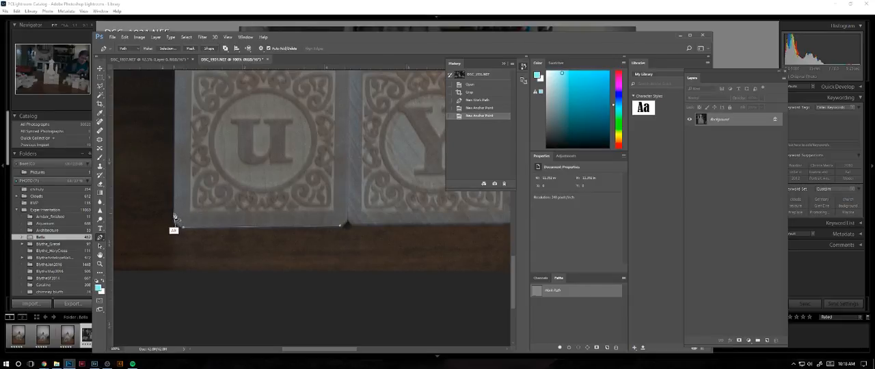
click(175, 229)
- Continue the path up the left side of the "u" block and through the notch below the "Q" block
drag(229, 117, 249, 239)
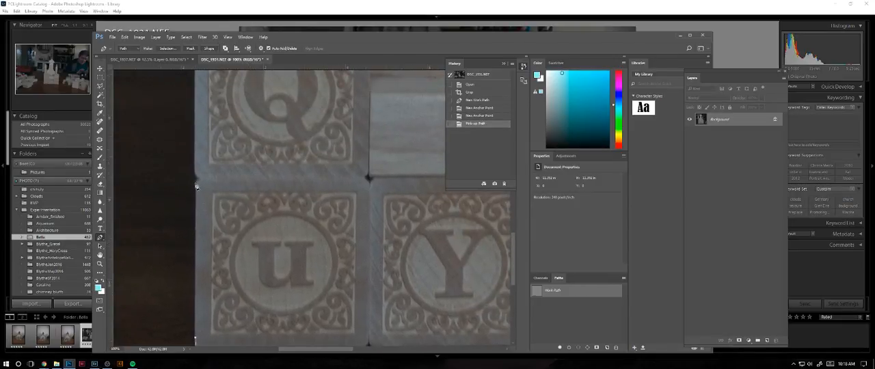
click(197, 185)
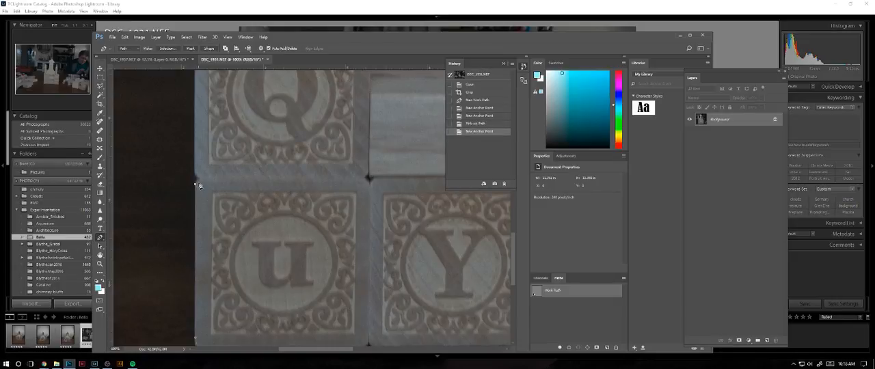
key(ctrl+z)
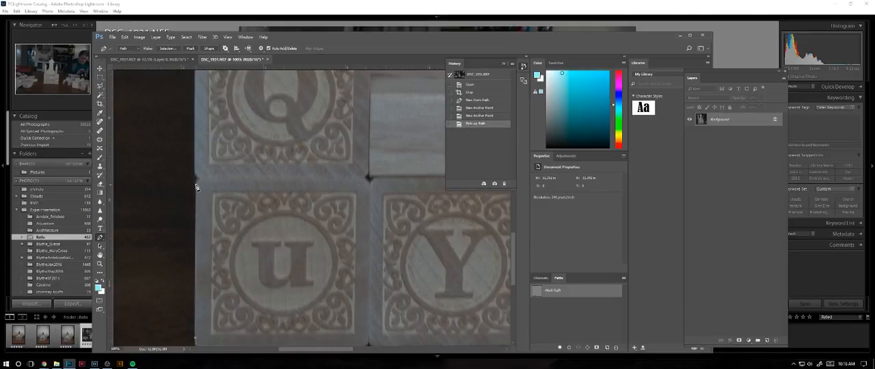
click(198, 183)
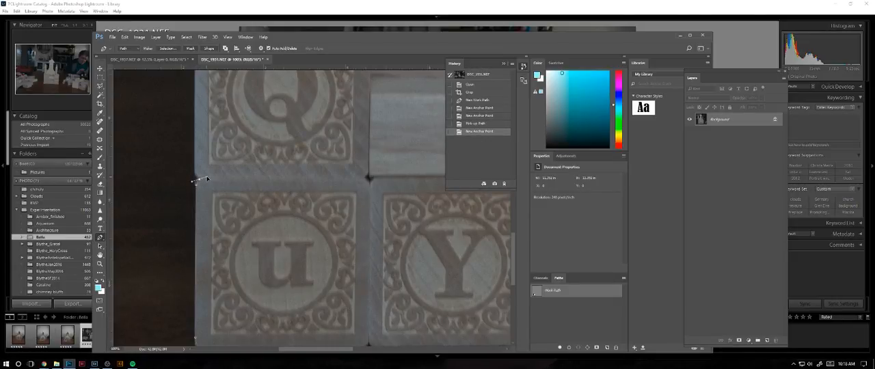
click(199, 179)
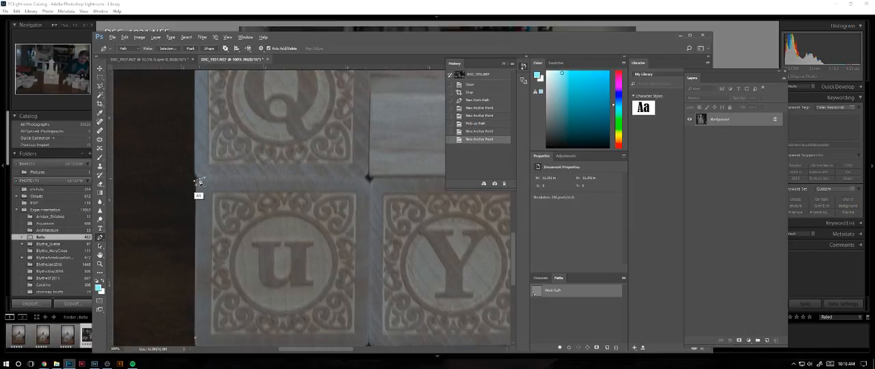
click(196, 177)
click(194, 168)
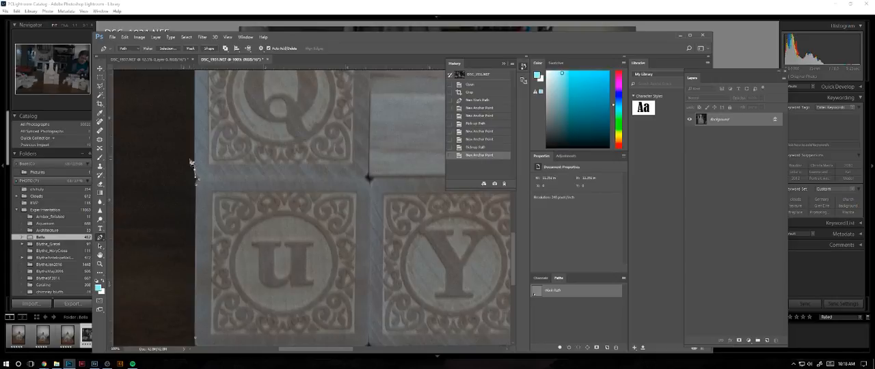
- Continue the path up the left side of the "Q" block to its upper back corner
scroll(195, 164, up, 5)
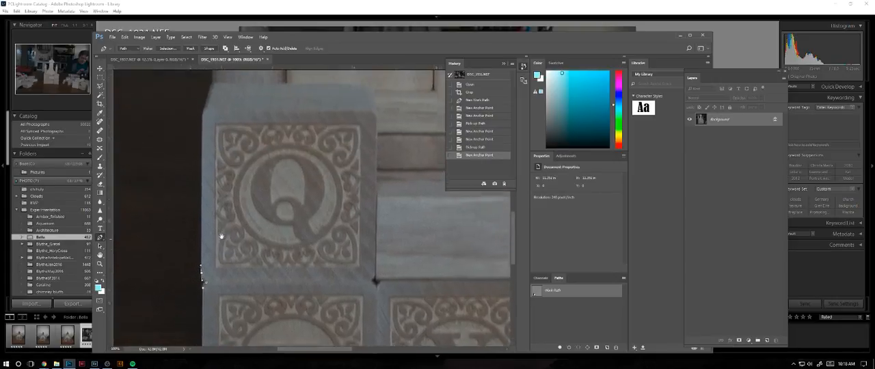
click(201, 128)
click(207, 98)
- Trace the outer edge of the left column and round the lower outer corner of its pointed roof
drag(214, 86, 212, 222)
drag(211, 130, 207, 196)
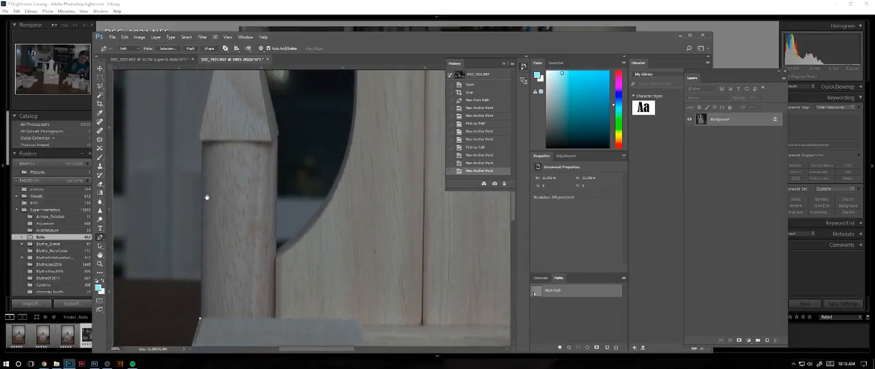
click(203, 141)
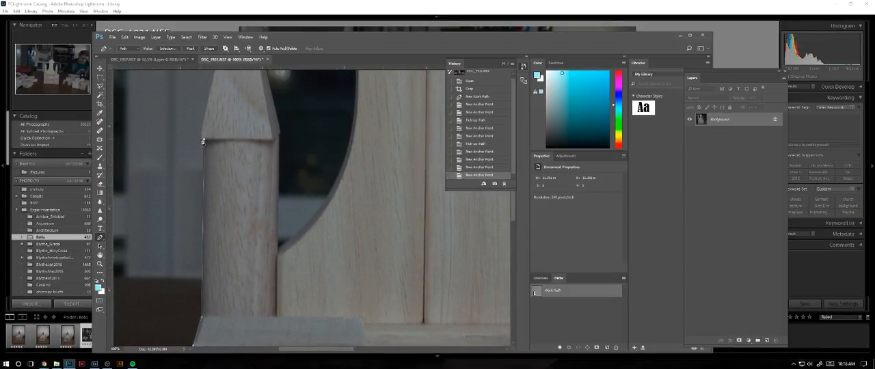
click(203, 135)
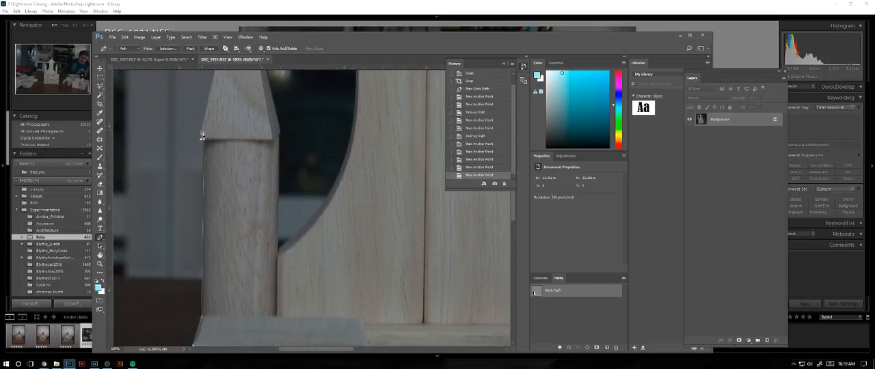
click(203, 125)
- Outline the left tower's pointed roof over its flat tip and down to the lower inner corner
scroll(209, 157, up, 3)
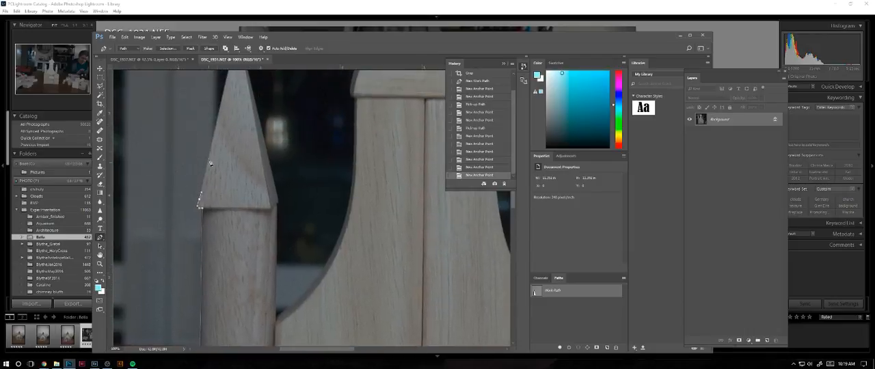
scroll(225, 82, up, 2)
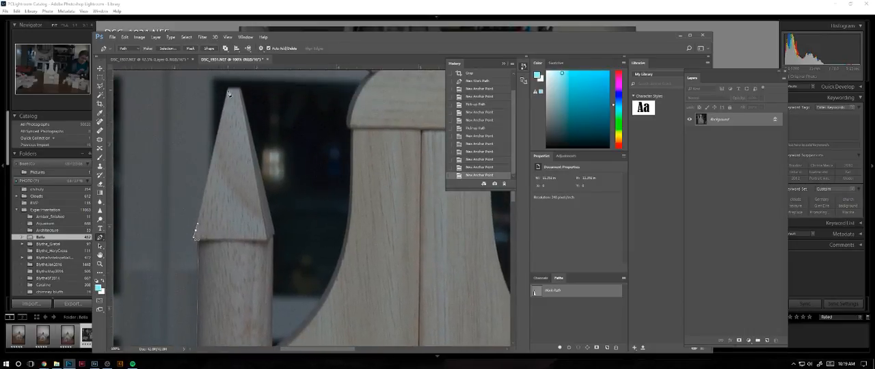
click(229, 91)
click(239, 91)
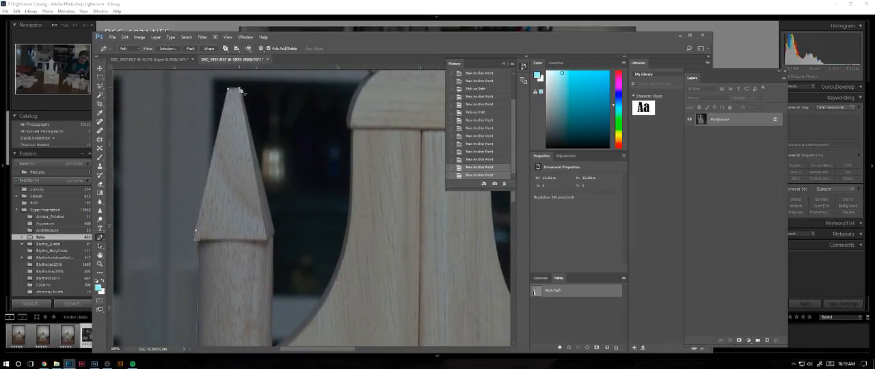
click(274, 232)
click(272, 235)
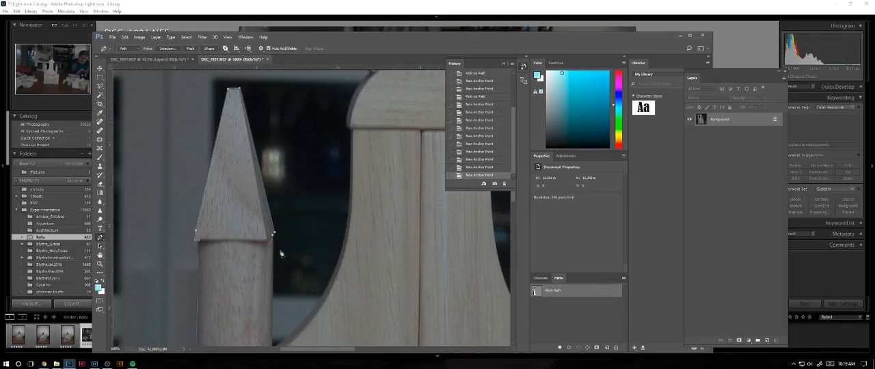
- Trace the left column's inner edge down to the central tower and follow that tower's left concave curve upward
drag(281, 281, 292, 176)
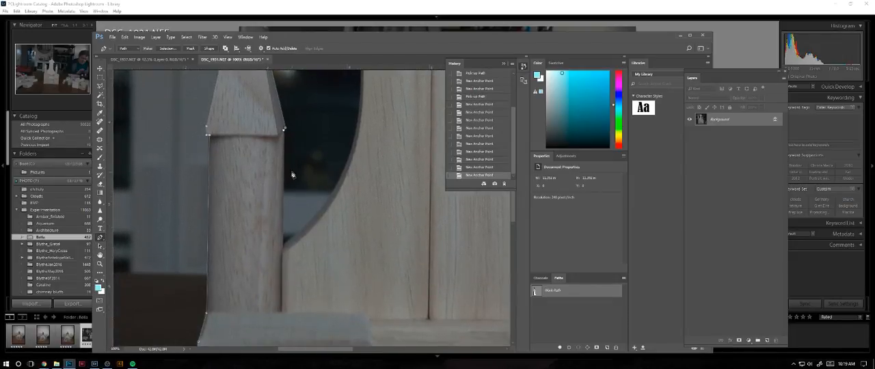
click(283, 248)
click(325, 208)
drag(357, 125, 338, 193)
drag(381, 146, 314, 272)
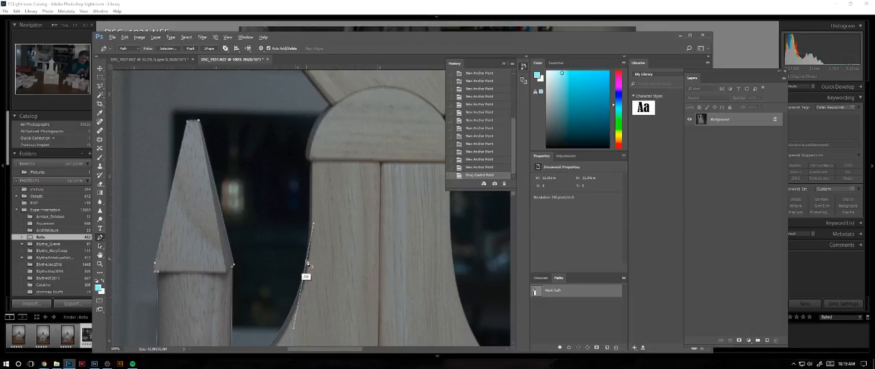
click(307, 253)
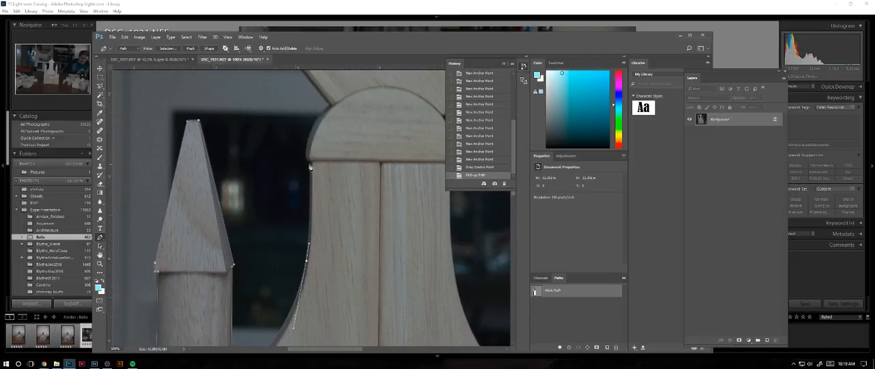
- Extend the path up the central tower's left edge and curve it around the half-round block to the tilted block
drag(311, 151, 311, 150)
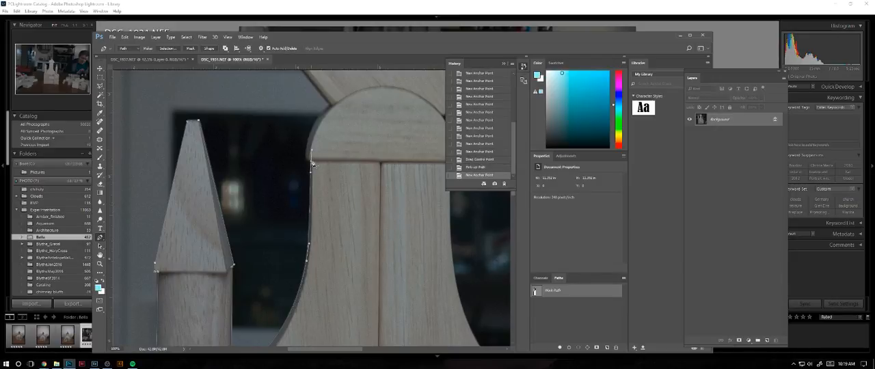
alt+click(311, 161)
click(307, 161)
drag(330, 106, 332, 226)
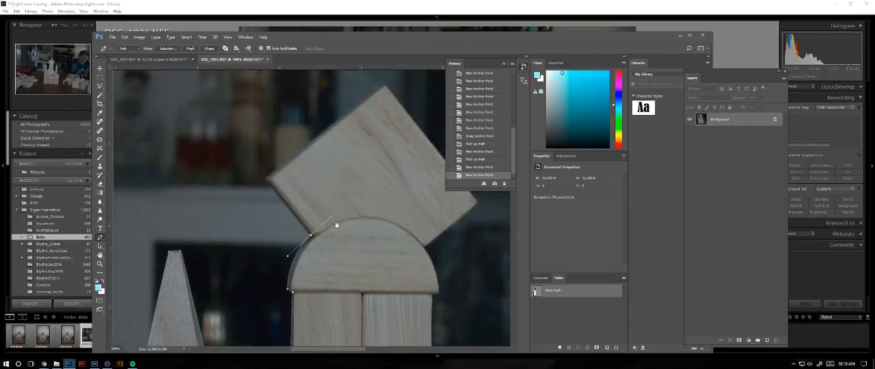
click(310, 238)
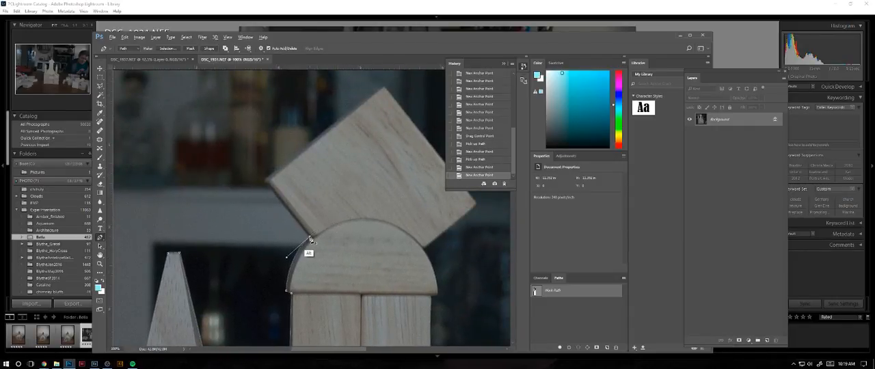
- Outline the tilted block on top around its left, top and right corners, ending at the half-round block
drag(264, 182, 275, 171)
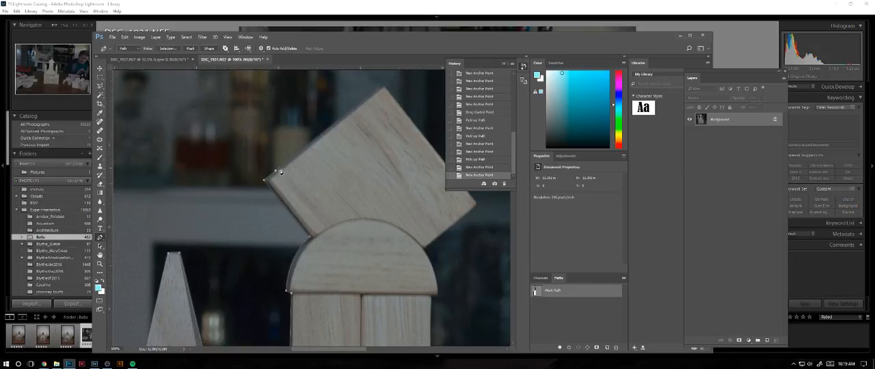
click(380, 88)
click(385, 88)
drag(387, 175, 316, 150)
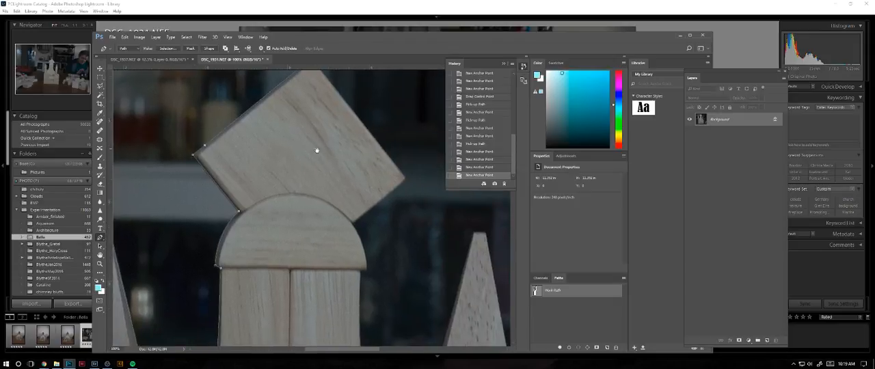
click(404, 178)
click(404, 178)
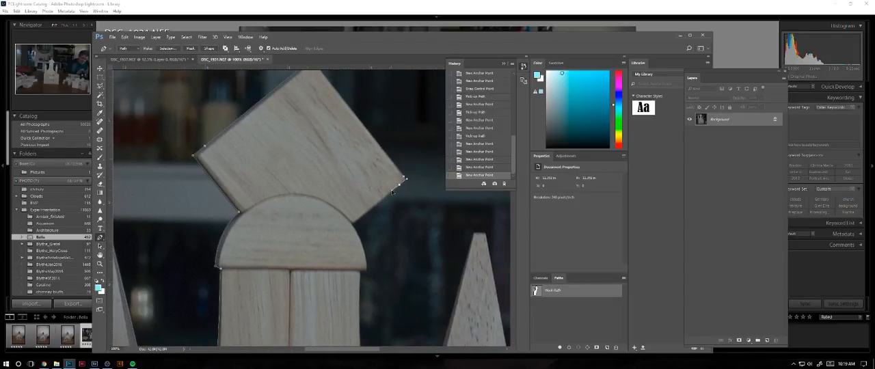
click(400, 185)
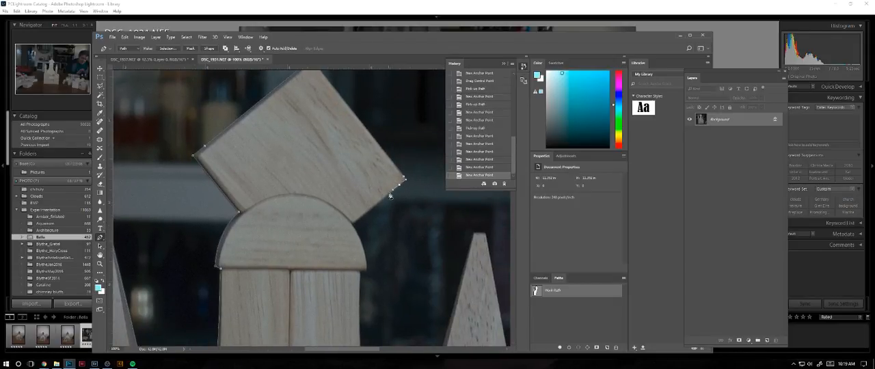
click(352, 227)
- Curve the path down the right side of the half-round block and in to the central tower's upper right edge
scroll(362, 182, down, 3)
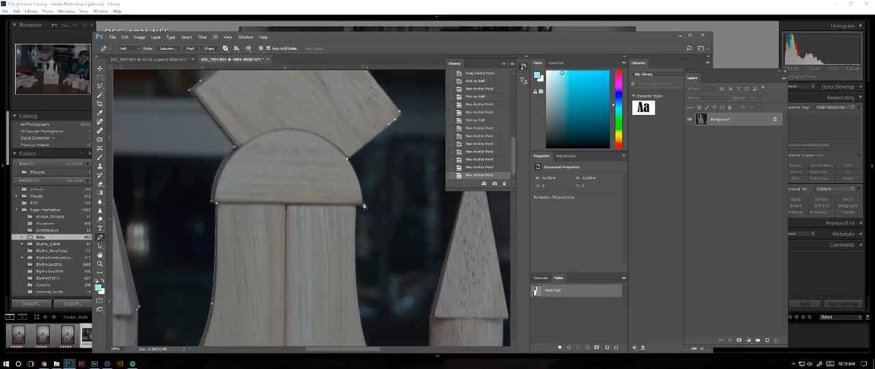
drag(362, 204, 361, 225)
alt+click(361, 210)
click(356, 206)
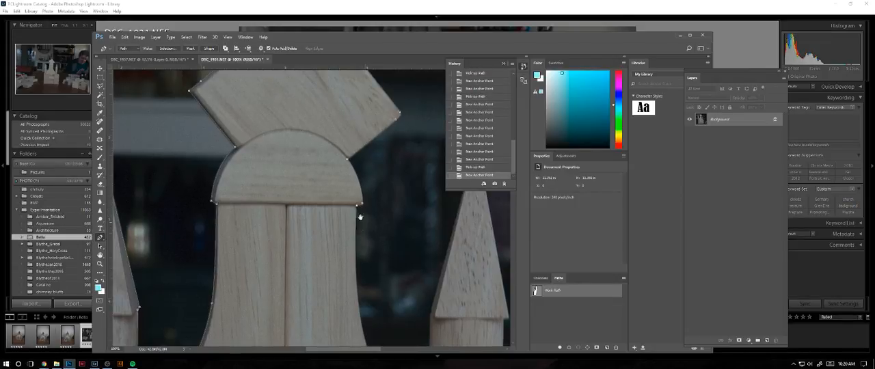
- Curve the path down the central tower's right edge to the middle of its concave flare and adjust the curve to fit
drag(376, 268, 378, 193)
drag(412, 292, 340, 280)
drag(340, 225, 344, 264)
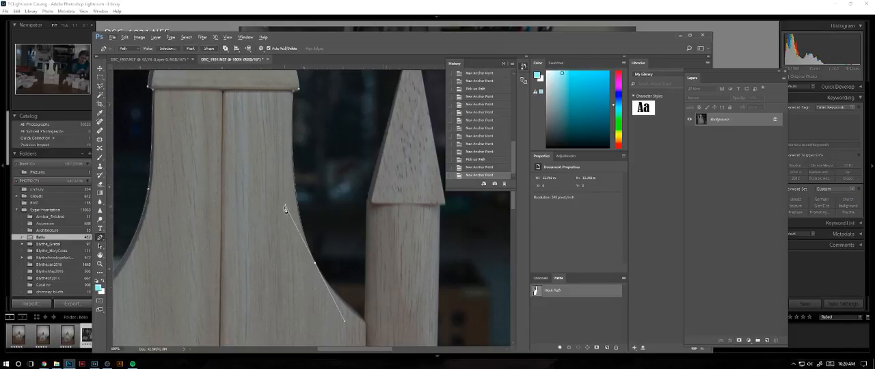
key(ctrl)
drag(285, 207, 280, 197)
- Shorten the forward curve handle and continue the path along the flare to the central tower's outer corner beside the right column
drag(356, 271, 328, 161)
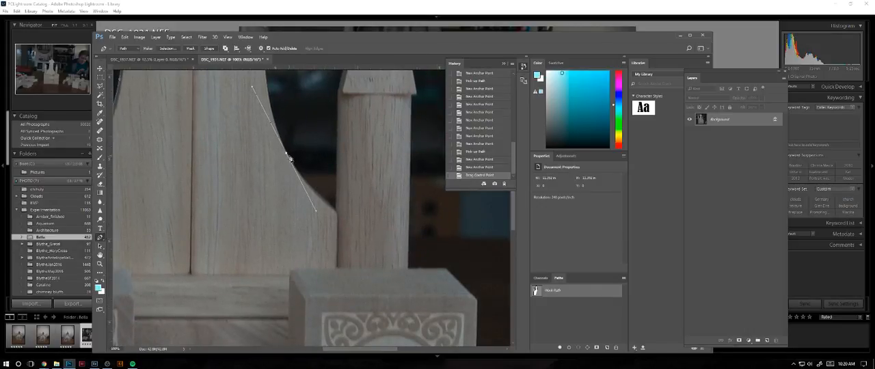
key(super)
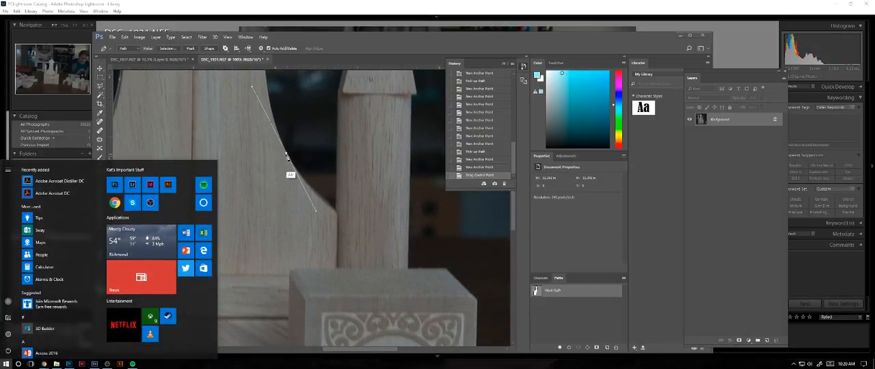
key(super)
drag(286, 154, 295, 169)
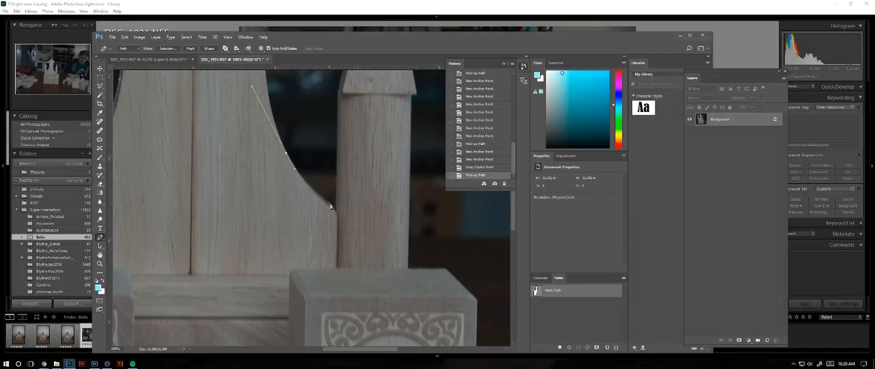
click(329, 204)
drag(341, 214, 345, 217)
mouse_move(345, 218)
mouse_down()
mouse_move(330, 205)
mouse_move(335, 211)
mouse_up()
click(336, 213)
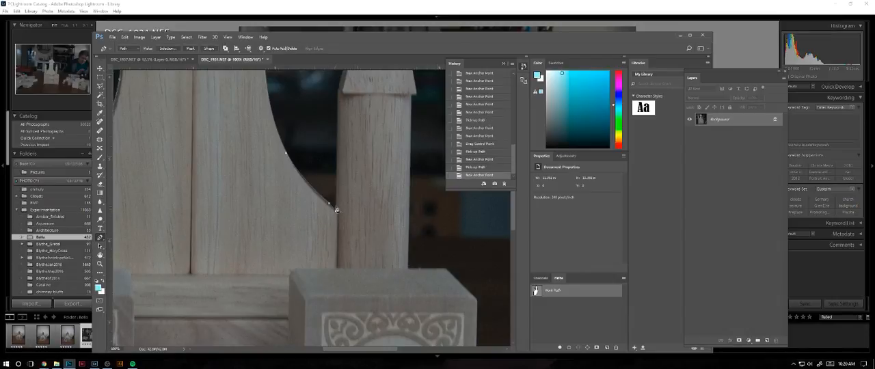
- Trace up the right column's inner edge to the lower left corner of its pointed roof
click(338, 93)
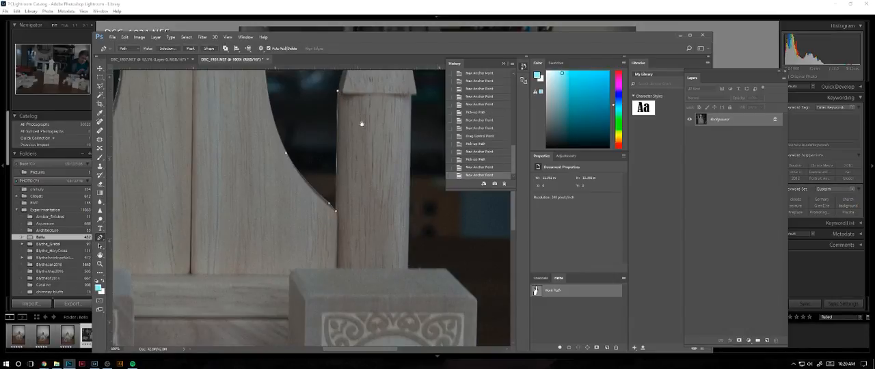
drag(360, 123, 302, 233)
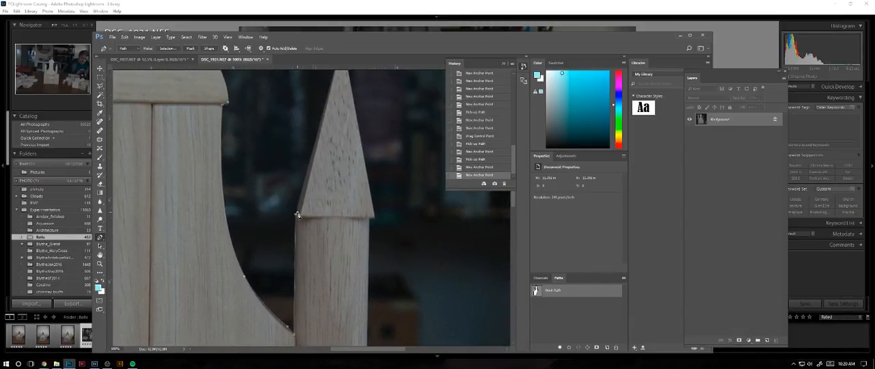
click(296, 214)
click(297, 207)
- Outline the right column's pointed roof over its flat tip and down to the top of the column's outer edge
drag(334, 112, 324, 186)
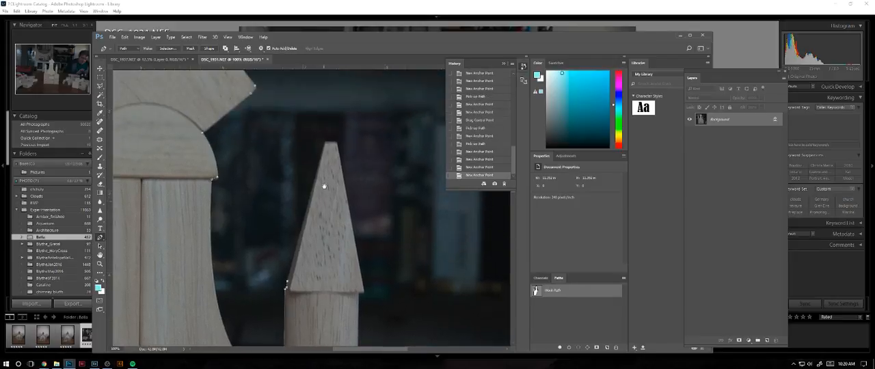
click(324, 143)
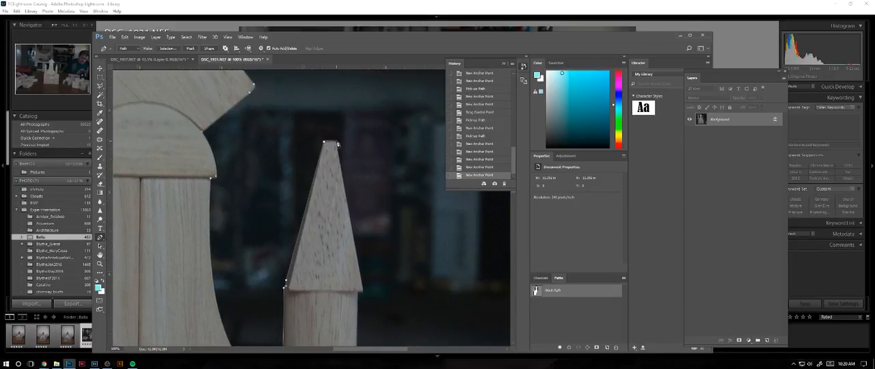
click(334, 143)
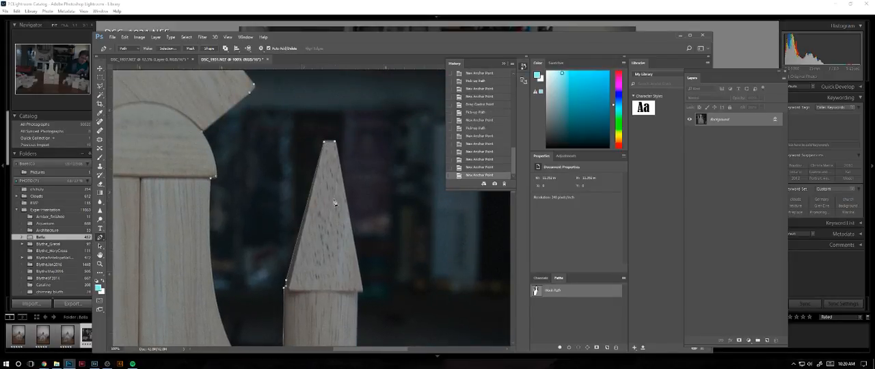
click(359, 287)
drag(363, 296, 356, 176)
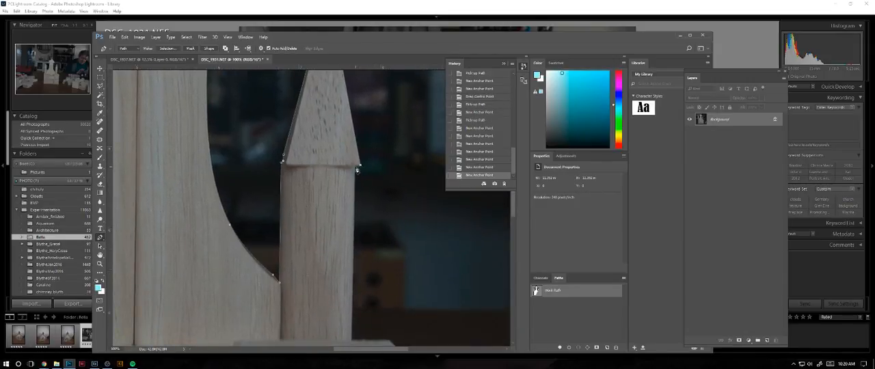
click(356, 168)
- Extend the path down the right column's outer edge and across the top of the "e" block to its front right corner
drag(348, 265, 342, 172)
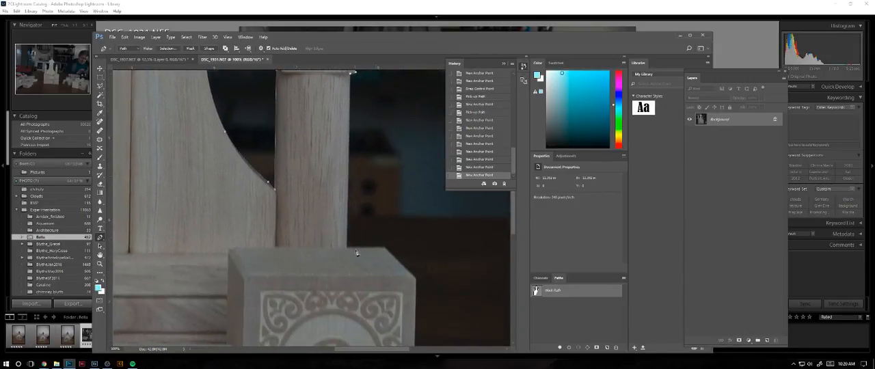
click(346, 249)
click(384, 250)
drag(414, 271, 391, 180)
click(390, 177)
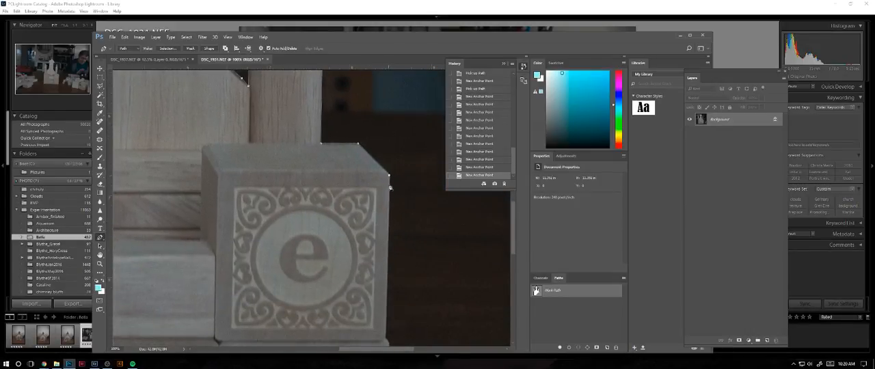
- Trace the "e" block's right side down and around the seam notch above the "n" block
drag(398, 296, 401, 188)
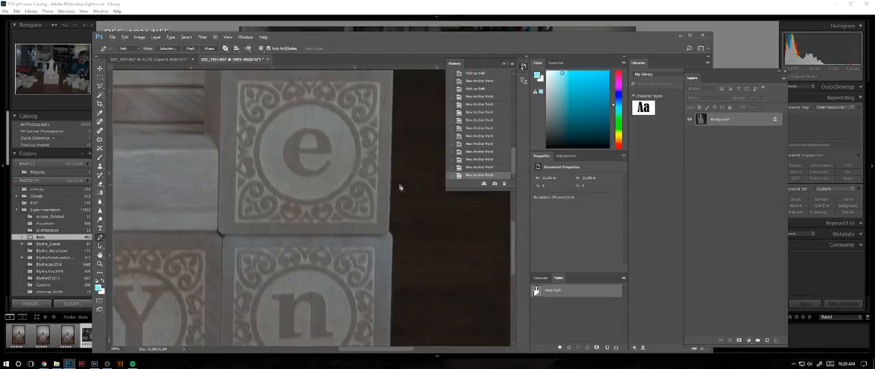
click(389, 232)
click(388, 232)
drag(392, 241, 418, 210)
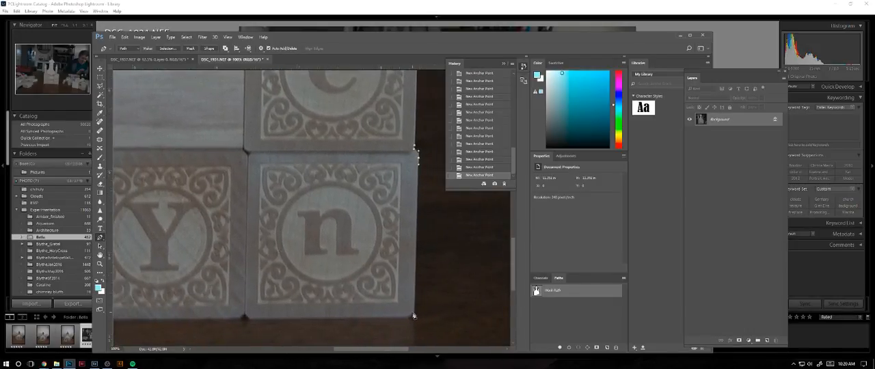
- Carry the path around the "n" block's lower right corner and along its bottom edge to the "Y" block
drag(414, 315, 401, 317)
click(251, 320)
drag(259, 304, 404, 295)
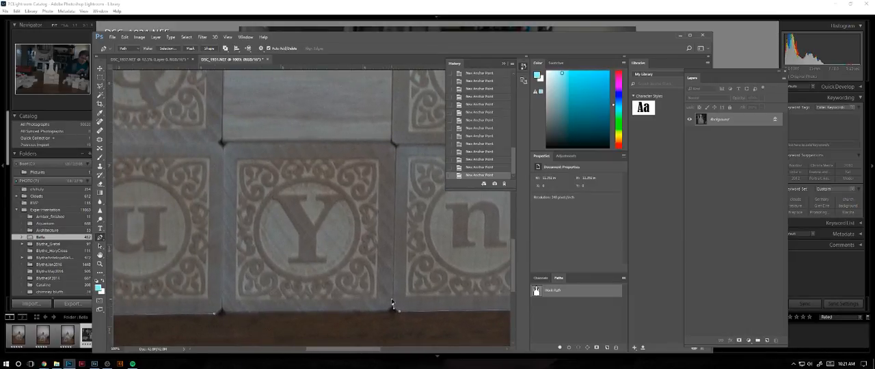
- Trace the notches on both sides of the "Y" block and its bottom edge, closing the path at the "u" block
click(392, 309)
key(super)
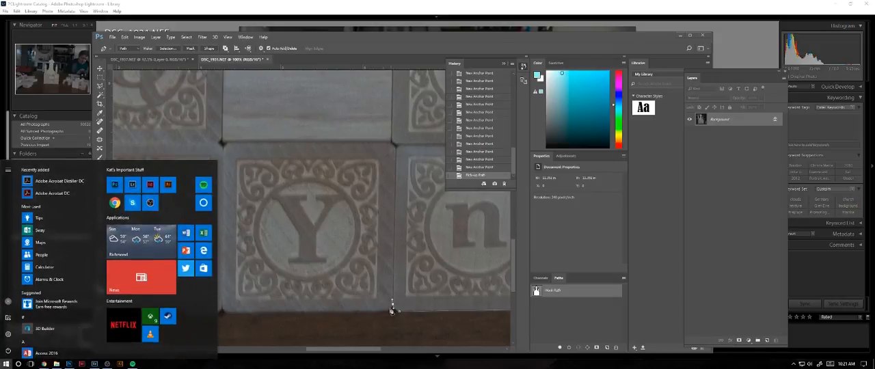
key(super)
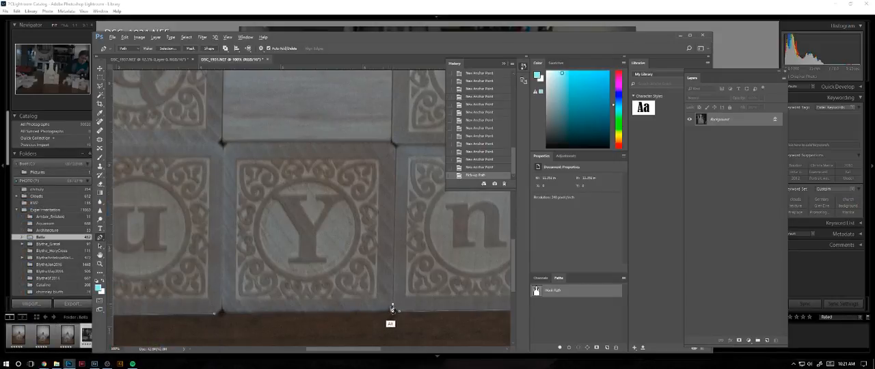
click(392, 309)
drag(387, 312, 382, 312)
click(222, 307)
click(216, 314)
click(212, 314)
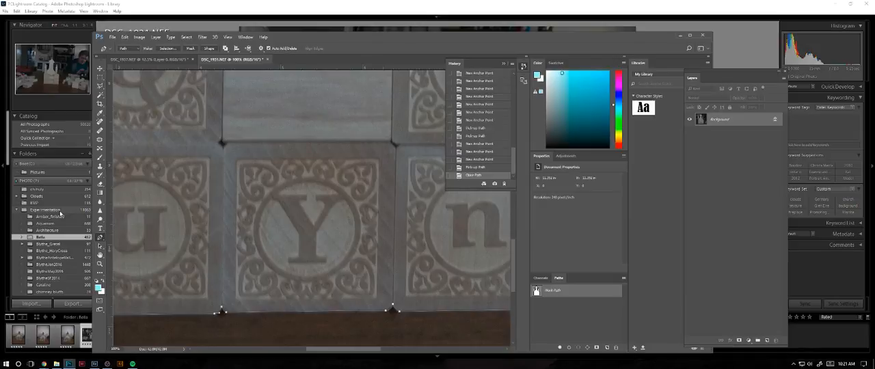
- Load the closed castle path as a selection
key(ctrl+minus)
key(ctrl+minus)
key(ctrl+minus)
key(ctrl+minus)
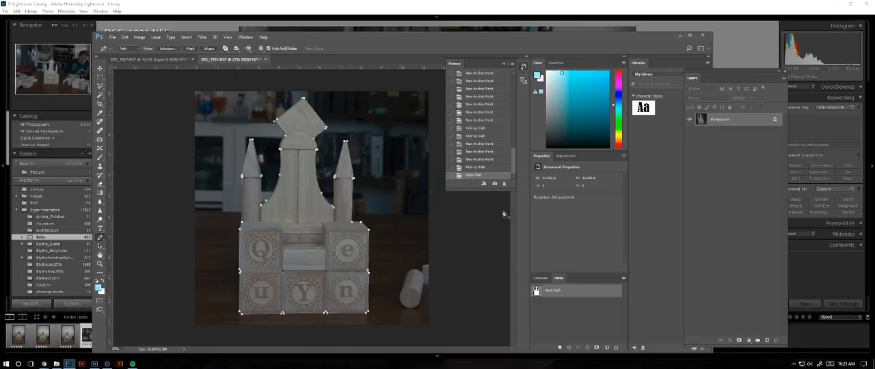
click(576, 346)
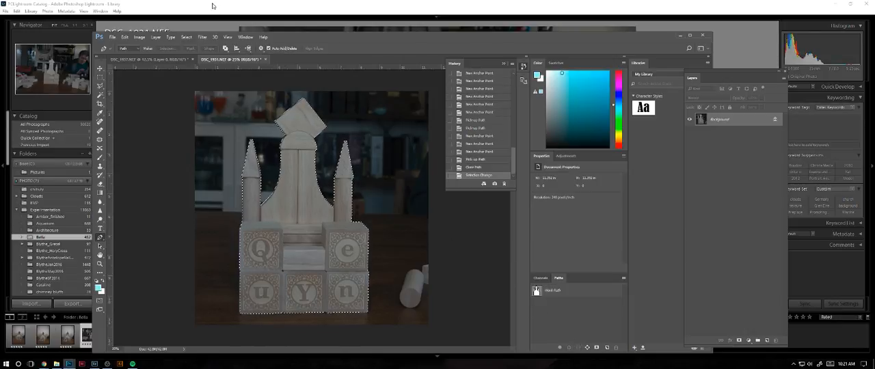
click(202, 37)
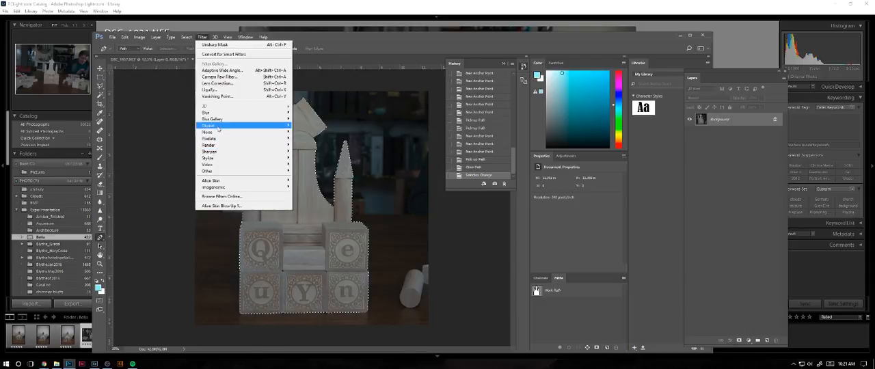
mouse_move(186, 37)
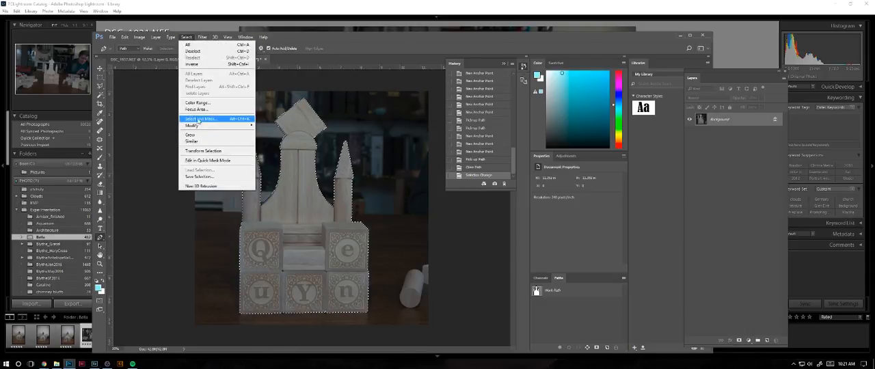
mouse_move(192, 126)
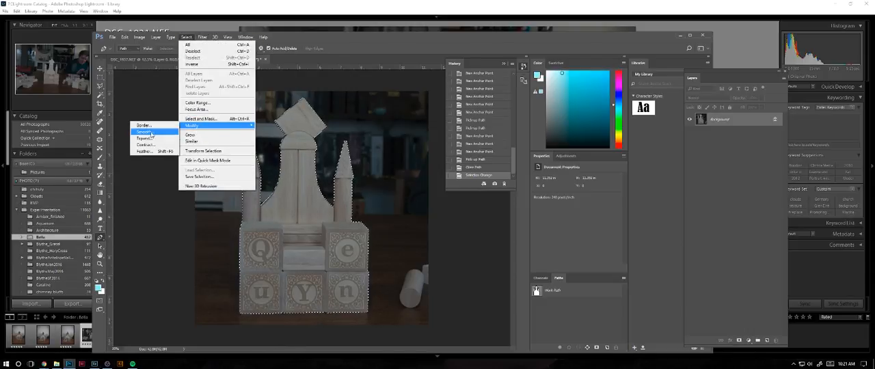
click(168, 131)
click(471, 124)
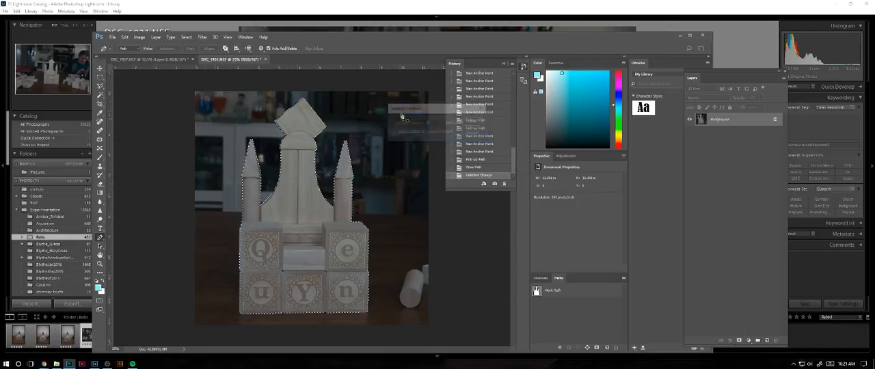
- Feather the castle selection with a radius of 1 pixel
click(186, 37)
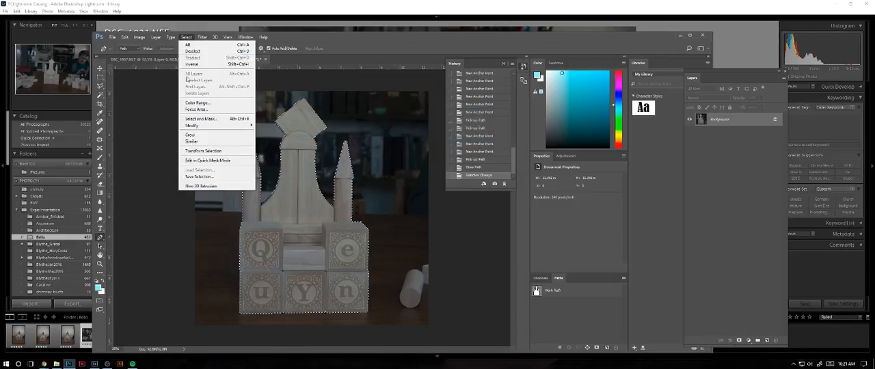
mouse_move(196, 129)
click(145, 151)
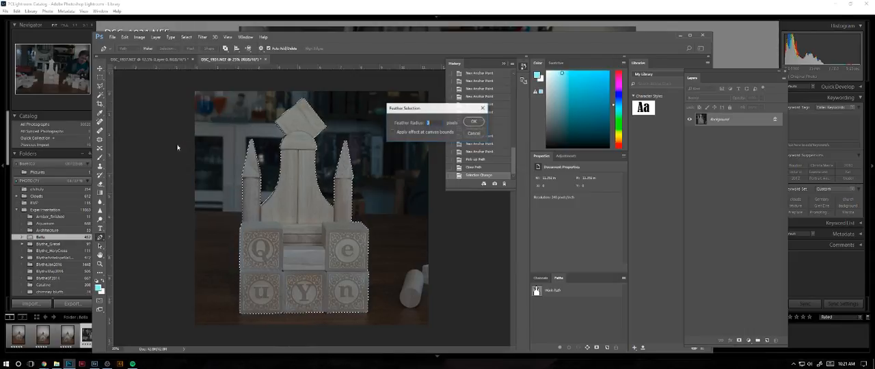
click(473, 122)
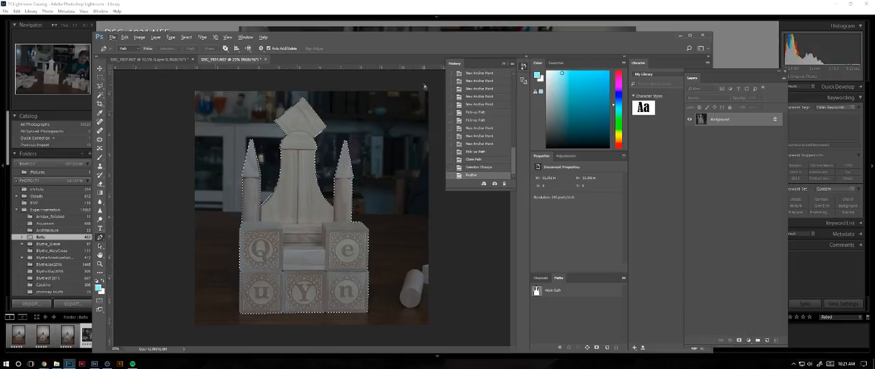
- Paste the small castle cutout into the DSC_1937.NEF composite and place it in front of the large castle, below its centre
click(152, 59)
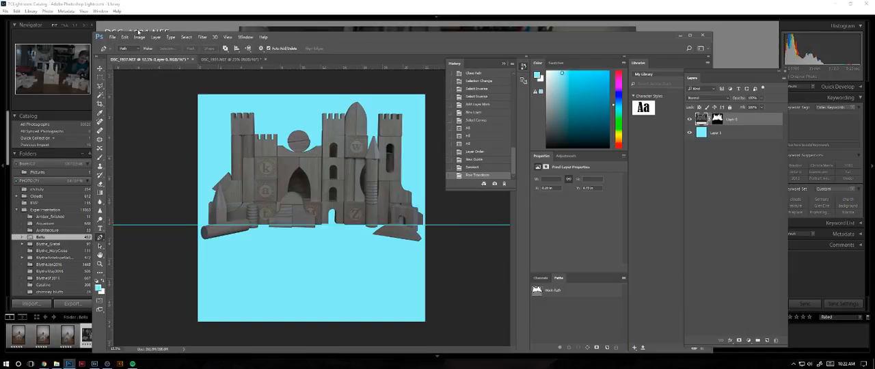
key(ctrl+v)
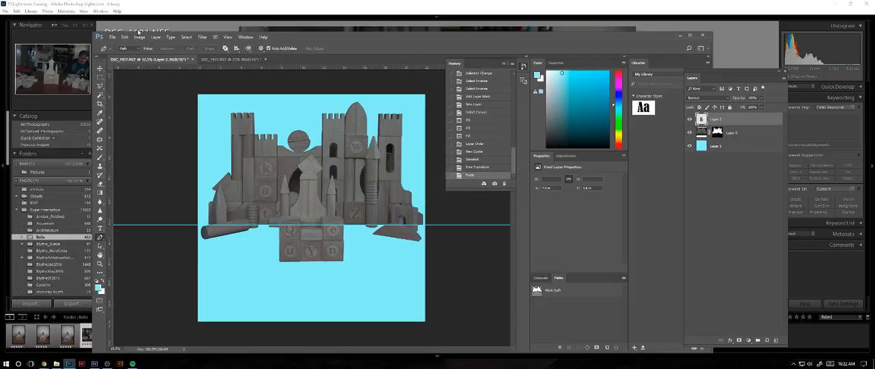
click(100, 68)
mouse_move(320, 253)
mouse_down()
mouse_move(316, 265)
mouse_move(326, 243)
mouse_up()
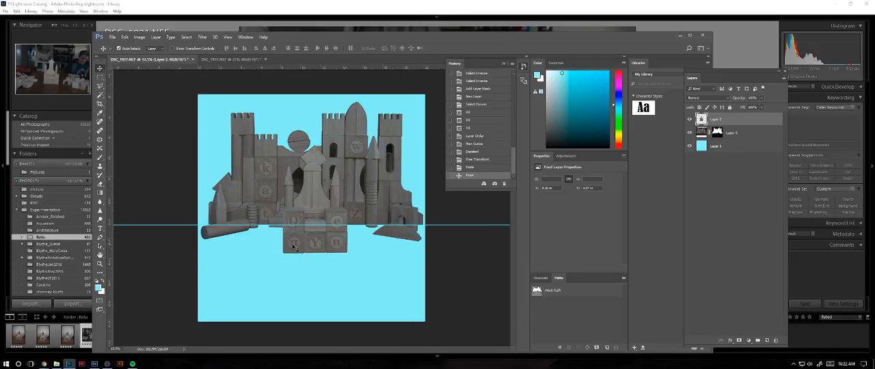
drag(305, 249, 304, 285)
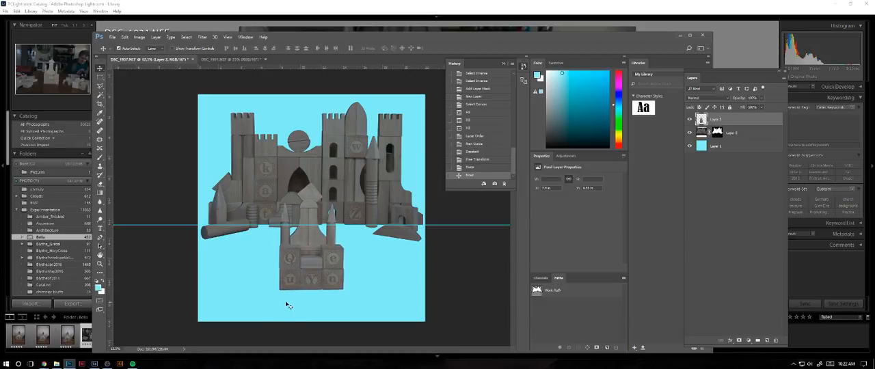
- Delete the light blue background layer from the composite and check the DSC_1931.NEF source photo
click(290, 127)
key(Delete)
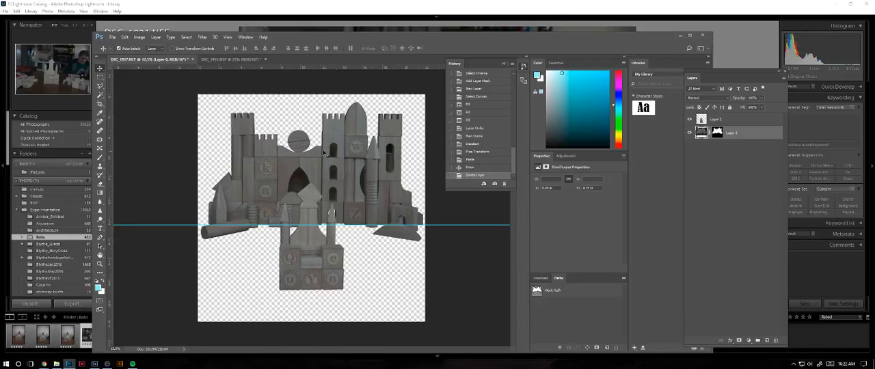
click(229, 59)
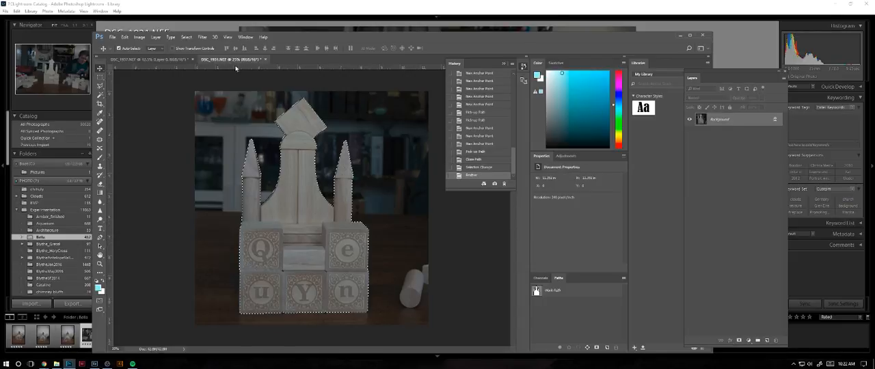
click(172, 62)
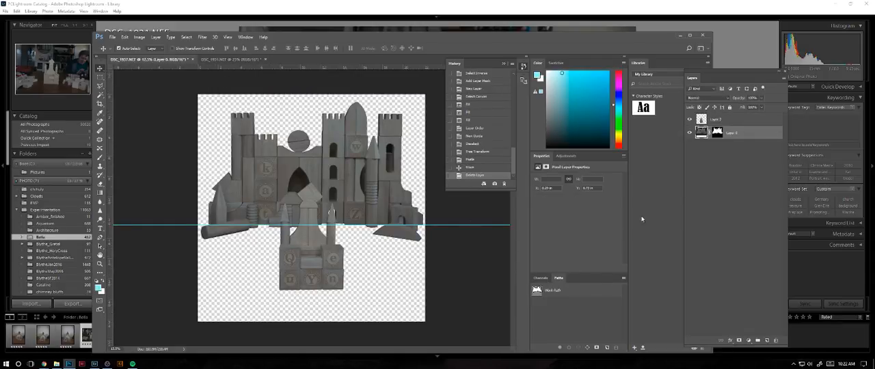
- Delete the small castle layer from the DSC_1937.NEF composite
drag(736, 122, 773, 340)
- Try to enlarge the large castle image to 36 by 36 inches with the Alien Skin Blow Up filter
click(203, 37)
click(234, 207)
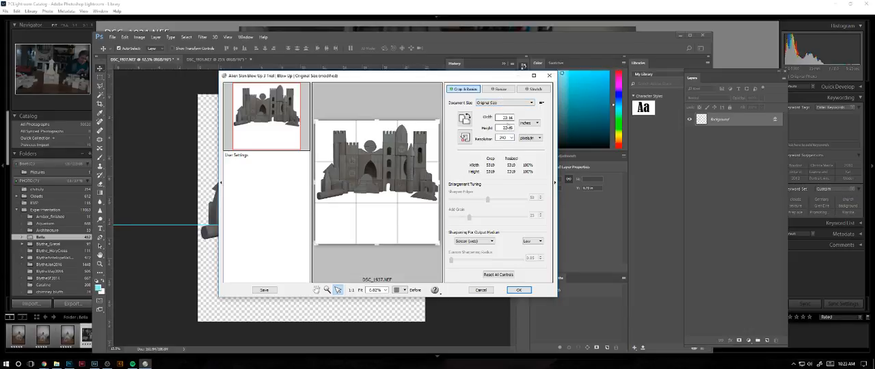
double_click(505, 118)
text(36)
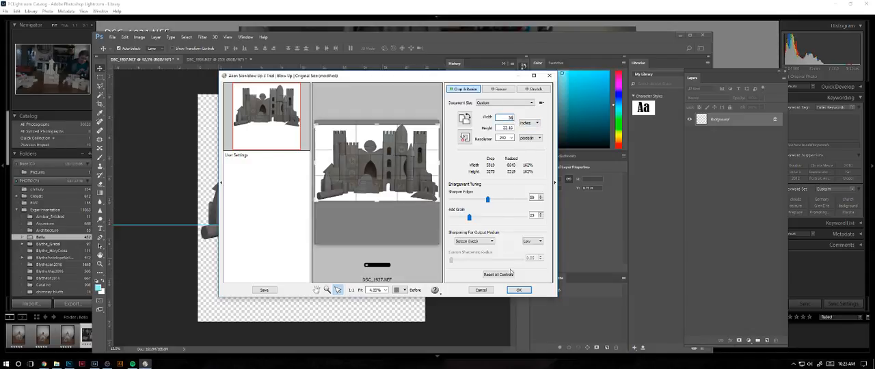
key(Tab)
text(26)
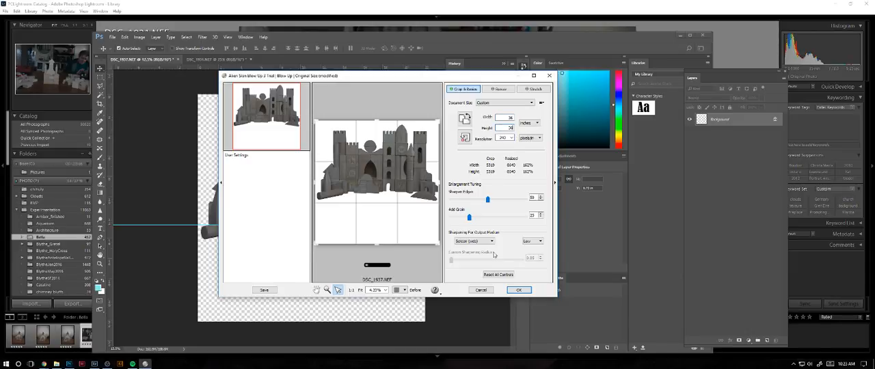
click(519, 289)
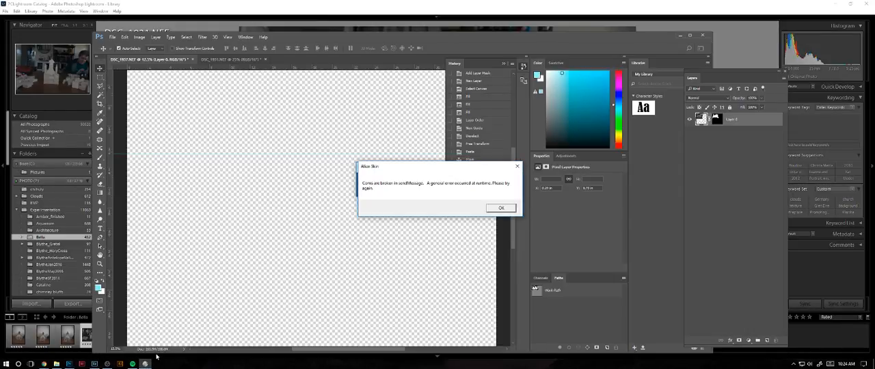
click(498, 209)
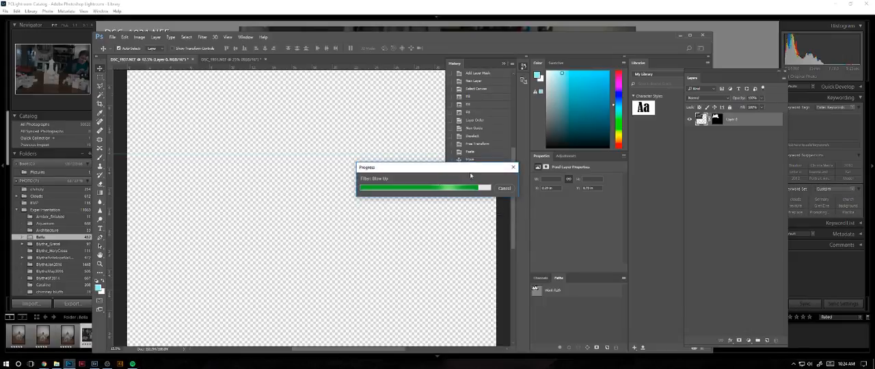
click(132, 364)
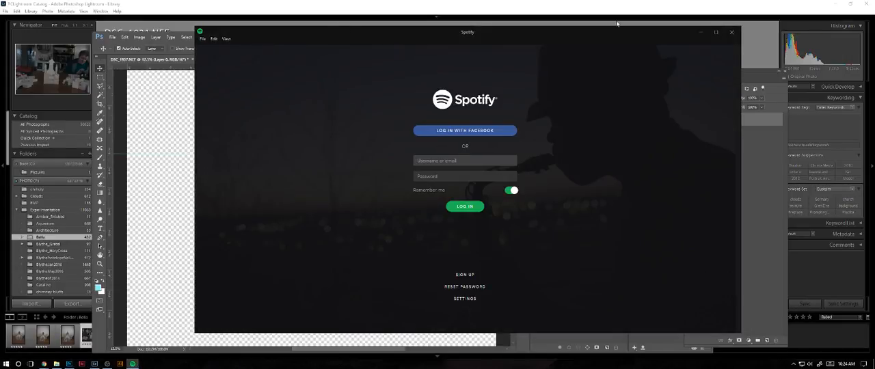
click(731, 32)
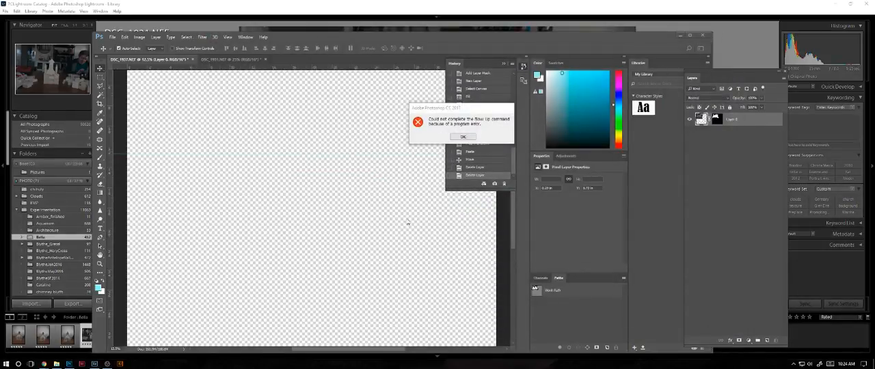
click(462, 136)
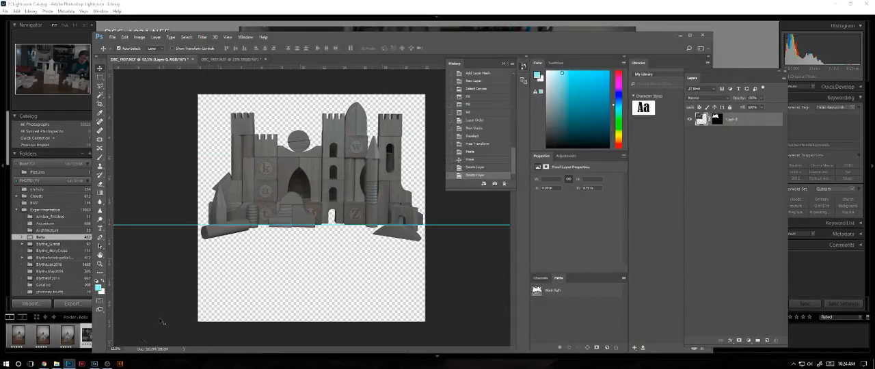
- Enlarge the large castle image to 36 by 36 inches with the Alien Skin Blow Up filter, continuing in trial mode
click(203, 37)
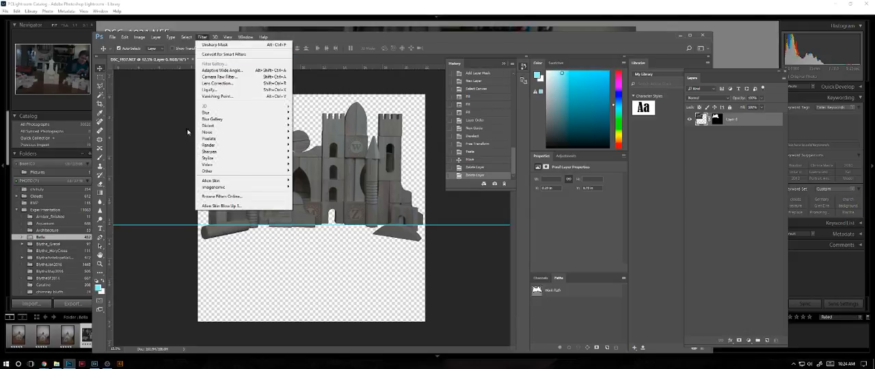
click(236, 206)
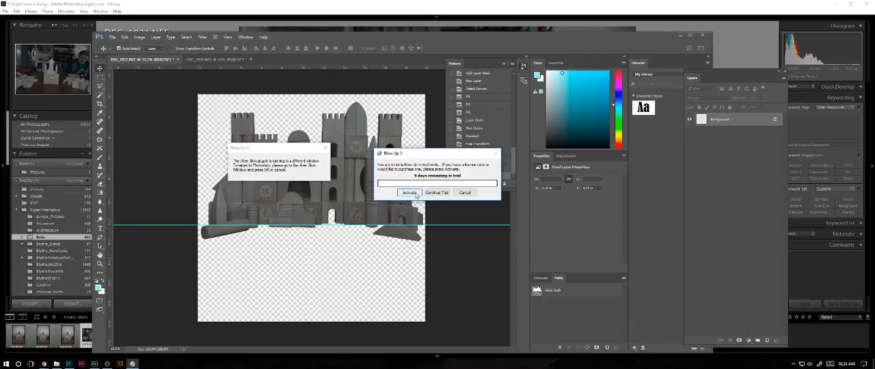
click(426, 193)
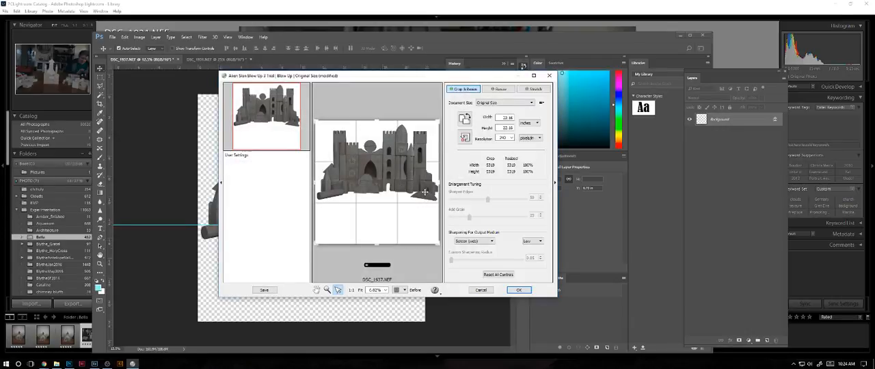
double_click(507, 118)
text(36)
double_click(505, 129)
text(24)
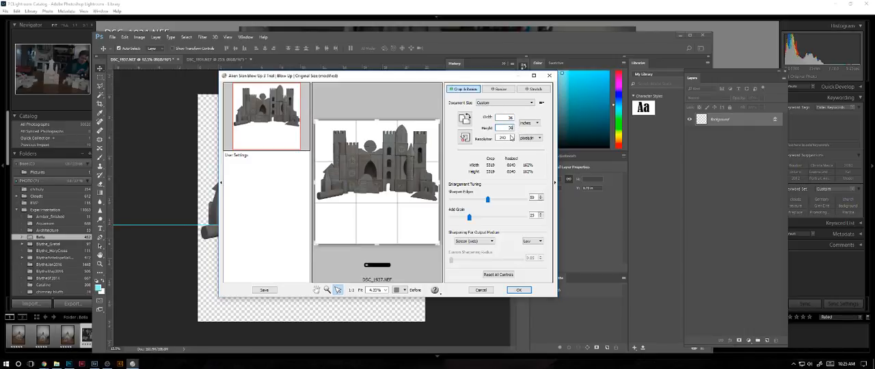
click(518, 291)
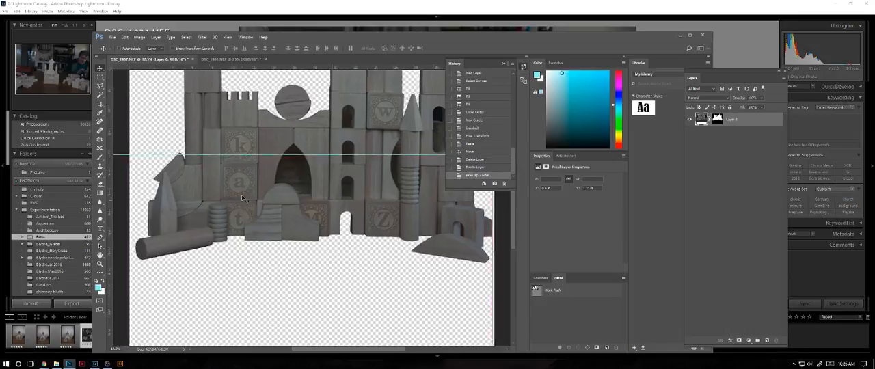
- Create a new 24 by 24 inch document at 300 pixels per inch in 8-bit RGB with a white background
key(ctrl+minus)
key(ctrl+minus)
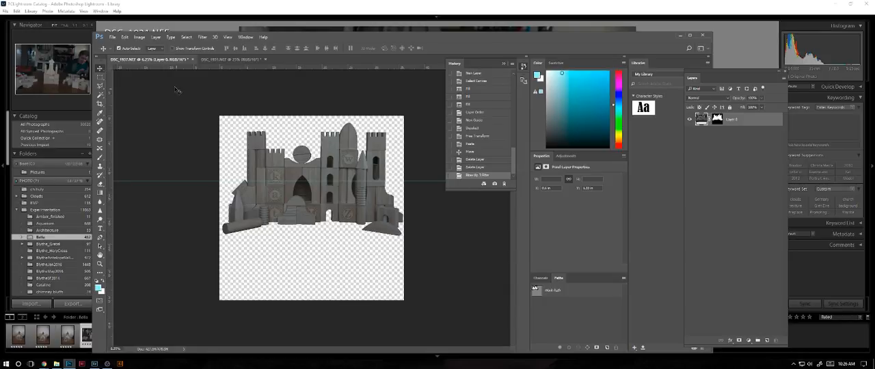
click(112, 37)
click(112, 37)
key(ctrl+n)
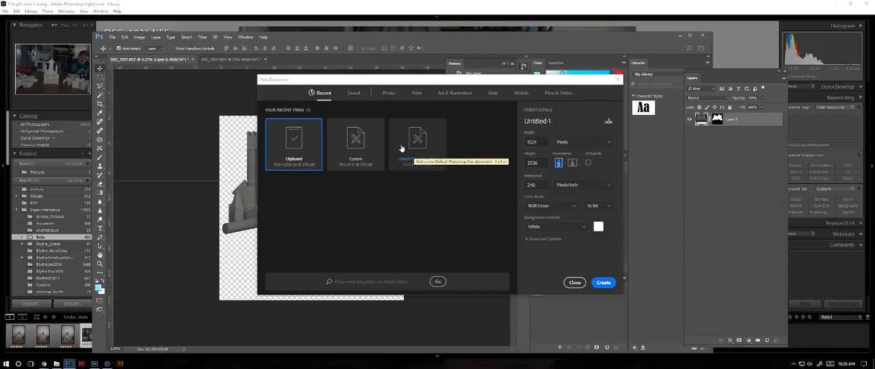
click(377, 144)
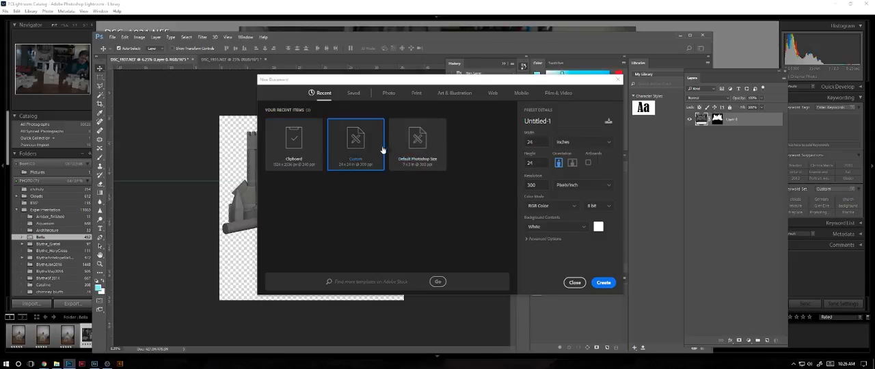
click(603, 283)
- Try pasting the previously copied small castle into the new blank document, and undo the paste
click(179, 60)
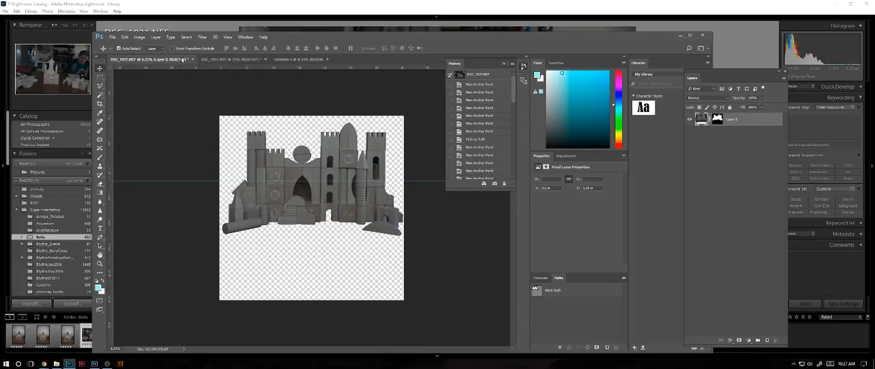
click(309, 61)
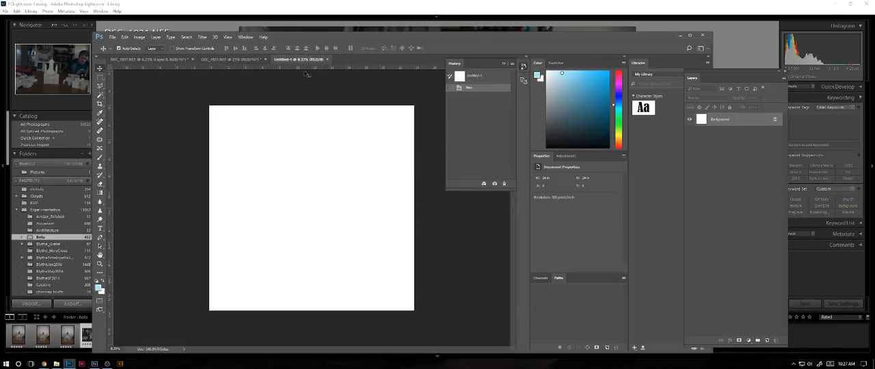
key(ctrl+v)
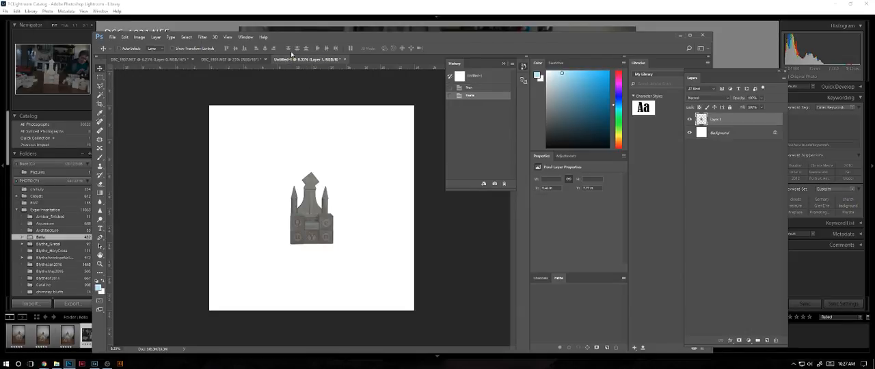
key(ctrl+z)
- Try copying the enlarged castle image from DSC_1937.NEF and pasting it into the new document, and undo the paste
click(157, 59)
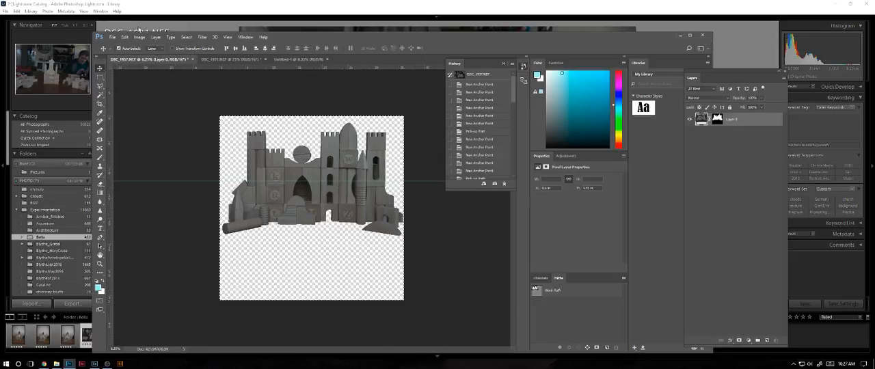
click(299, 59)
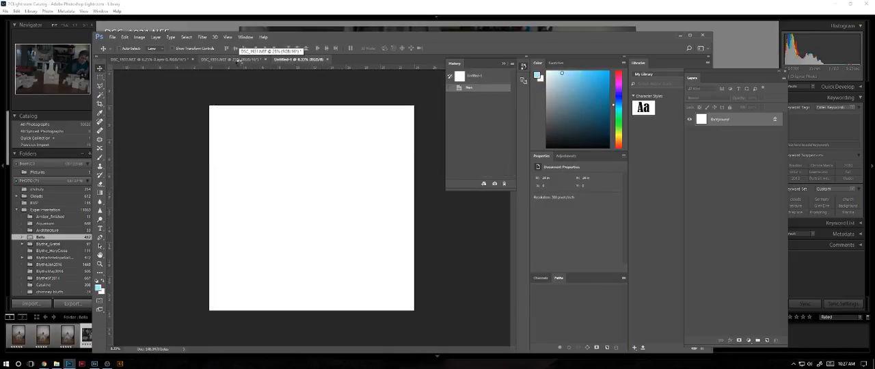
key(ctrl+v)
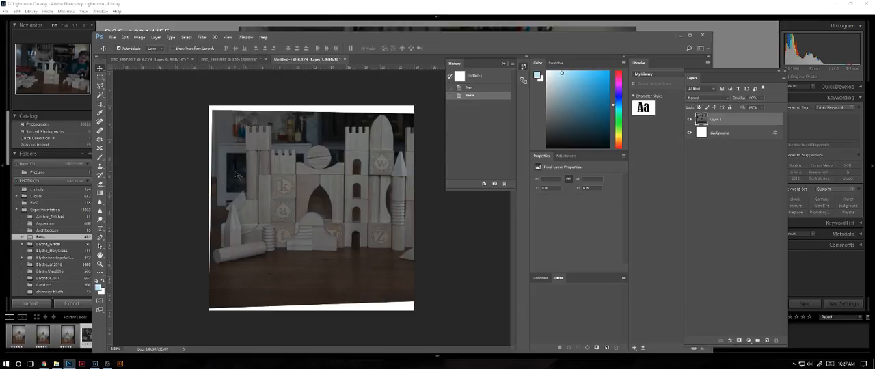
key(ctrl+z)
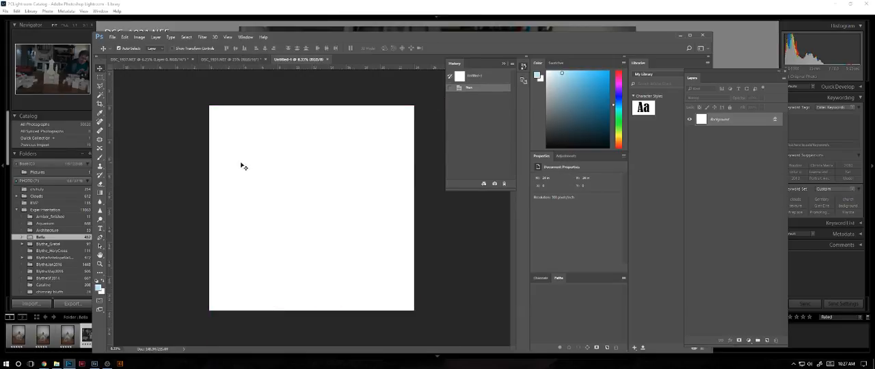
- Float the new blank document in its own window over the DSC_1937.NEF composite
click(147, 59)
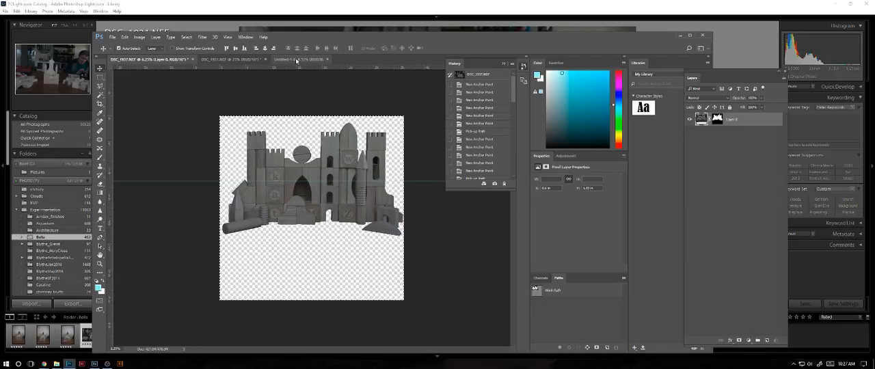
drag(297, 60, 353, 175)
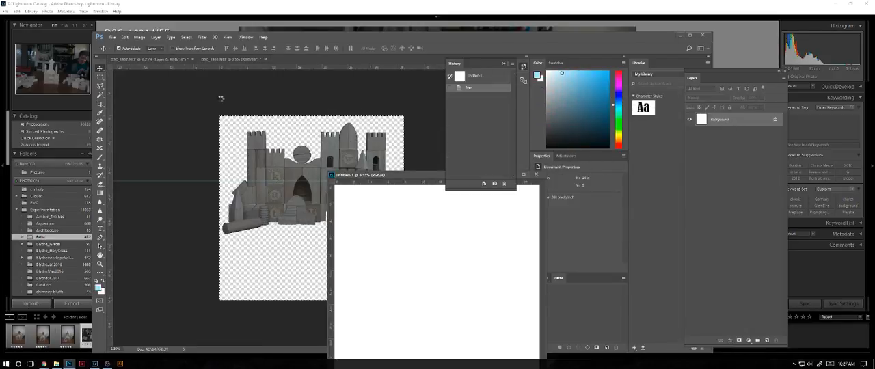
- Try transferring the masked castle layer into the floating document, but decline the bit-depth conversion
click(239, 135)
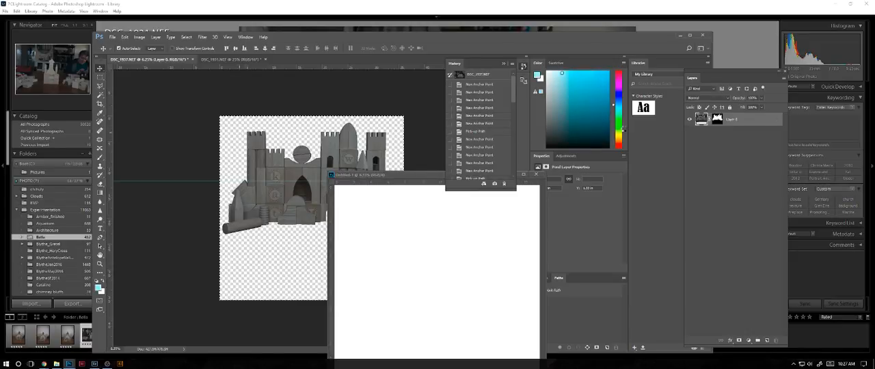
drag(743, 123, 441, 244)
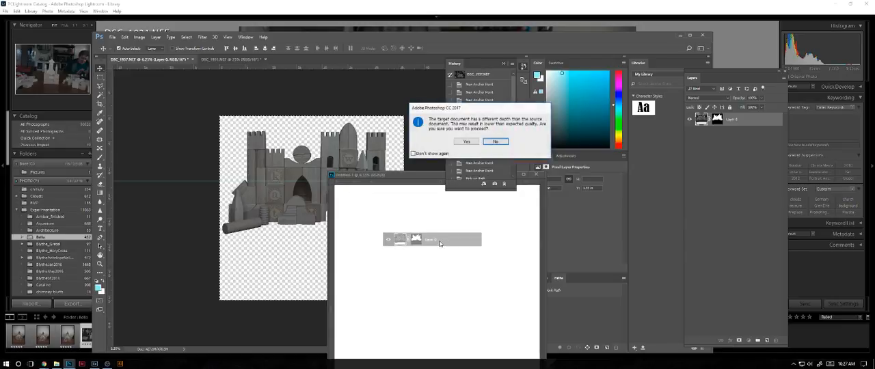
click(498, 141)
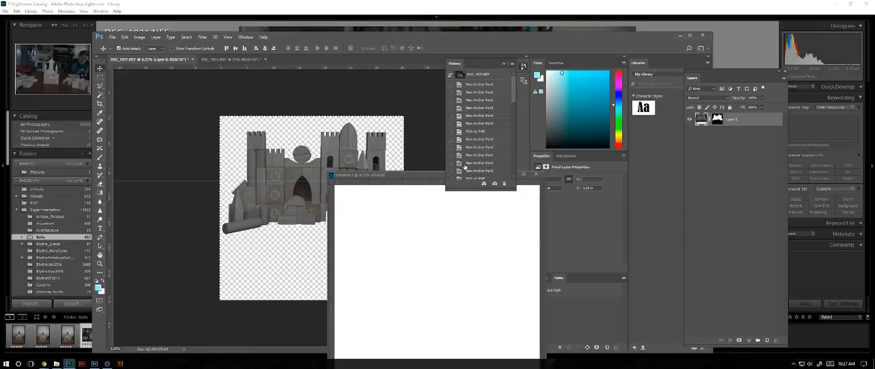
click(427, 178)
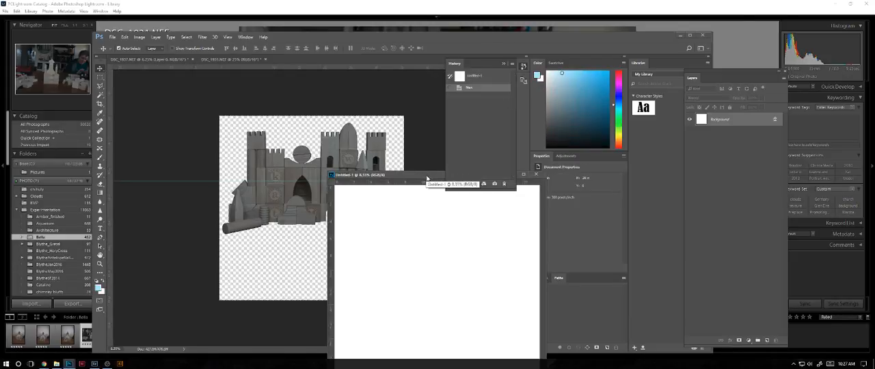
click(391, 156)
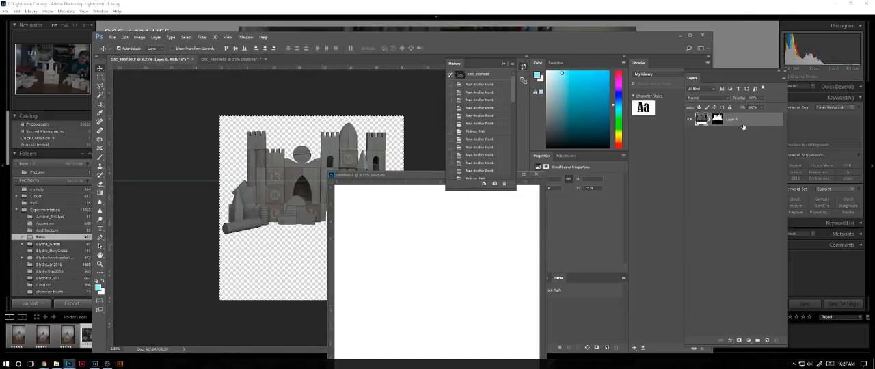
- Copy the castle layer with its mask into the floating Untitled-1 document, accepting the bit-depth conversion, and move that window fully into view
drag(743, 126, 426, 241)
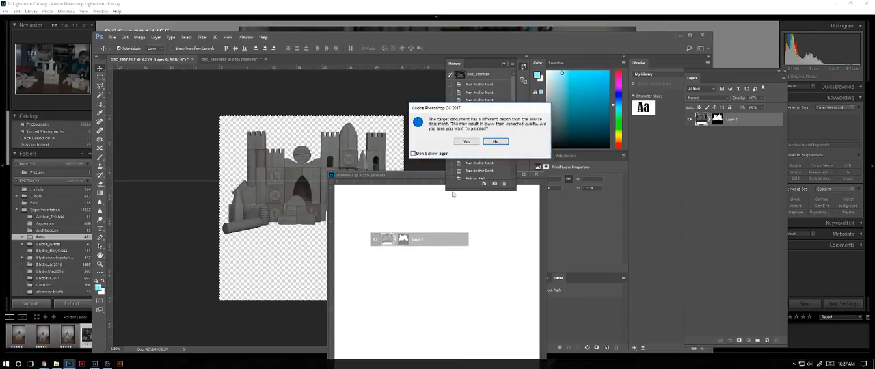
click(466, 141)
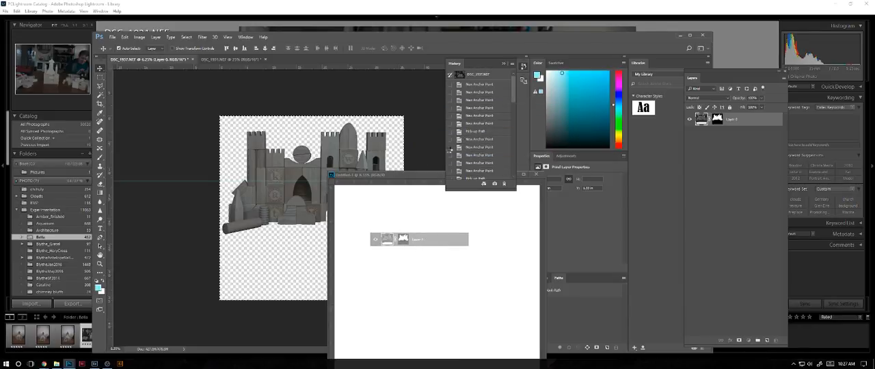
drag(424, 176, 278, 75)
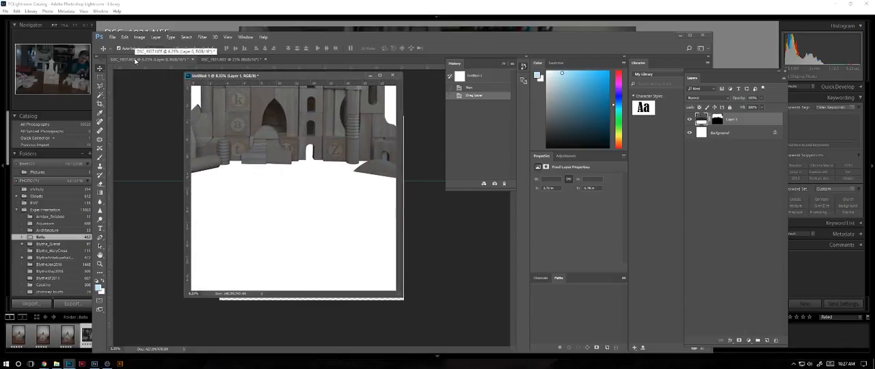
key(ctrl+minus)
key(ctrl+minus)
key(ctrl+minus)
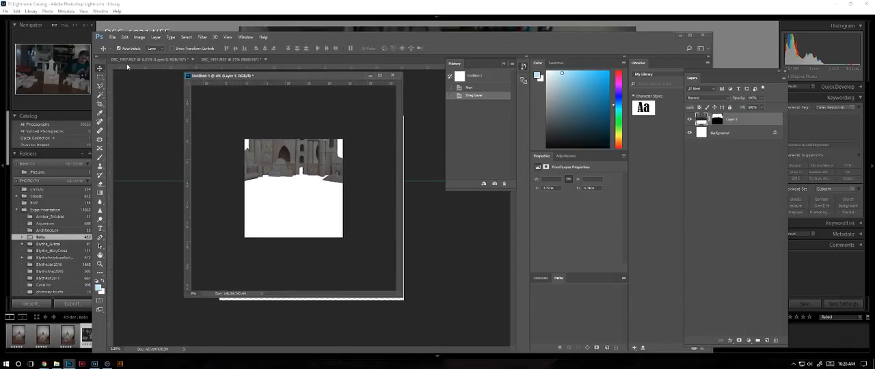
- Lower the castle layer in Untitled-1 so its tower tops fit inside the canvas, and dock that document with the other open files
drag(302, 159, 302, 174)
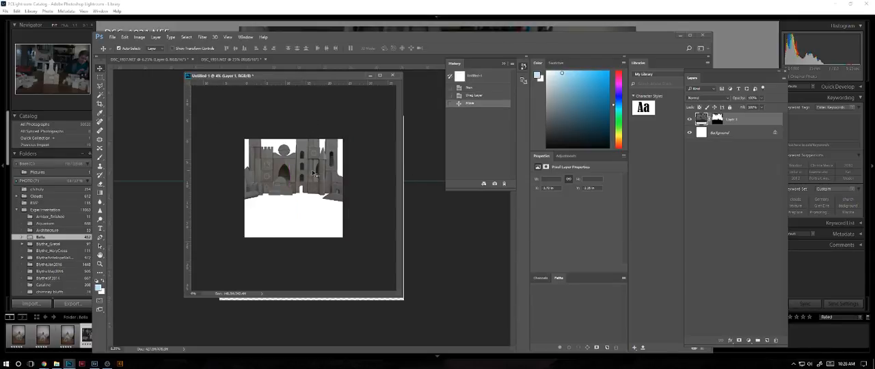
drag(311, 176, 310, 180)
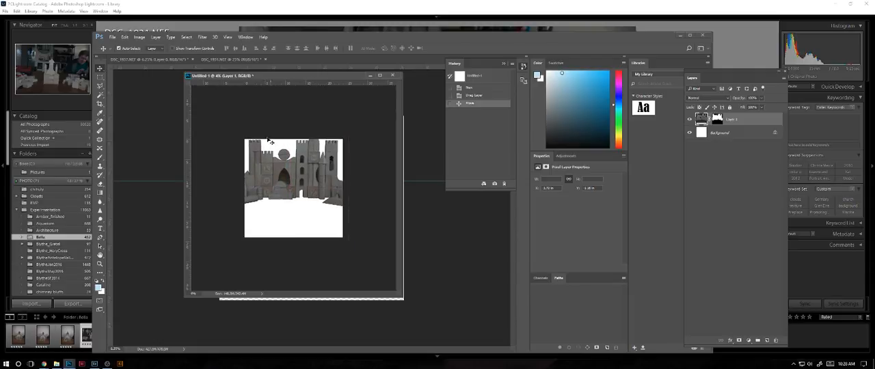
click(223, 60)
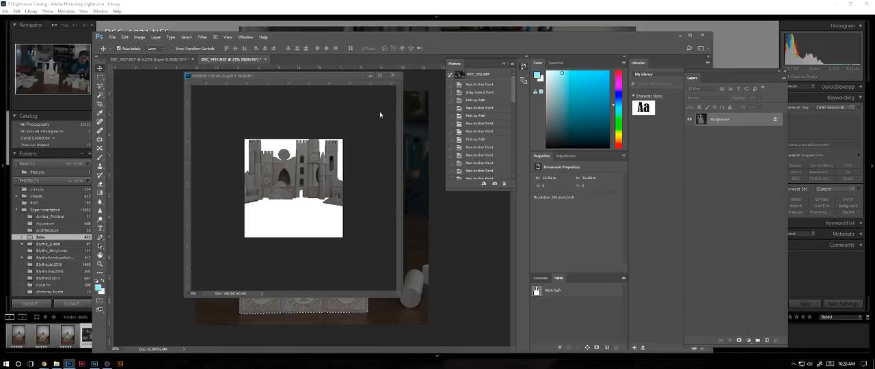
drag(332, 79, 224, 64)
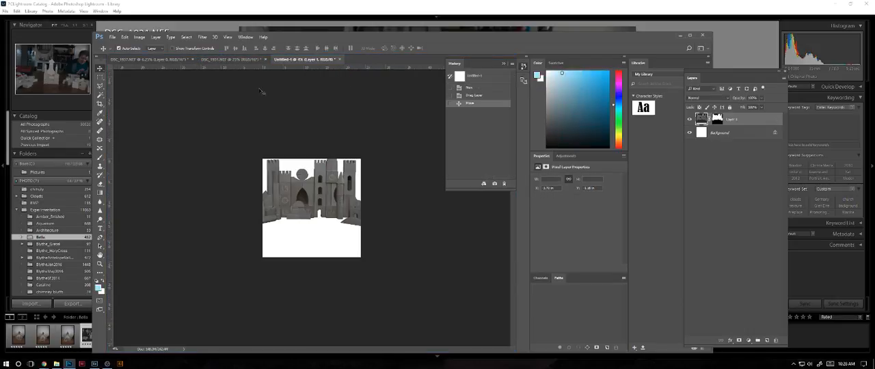
- In the DSC_1931.NEF block tower photo, save the work path as Path 1, clear the selection and hide the path
click(224, 60)
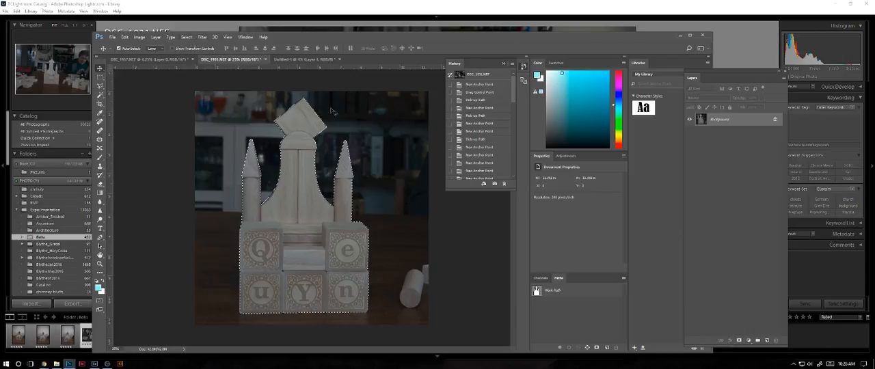
click(537, 290)
click(624, 278)
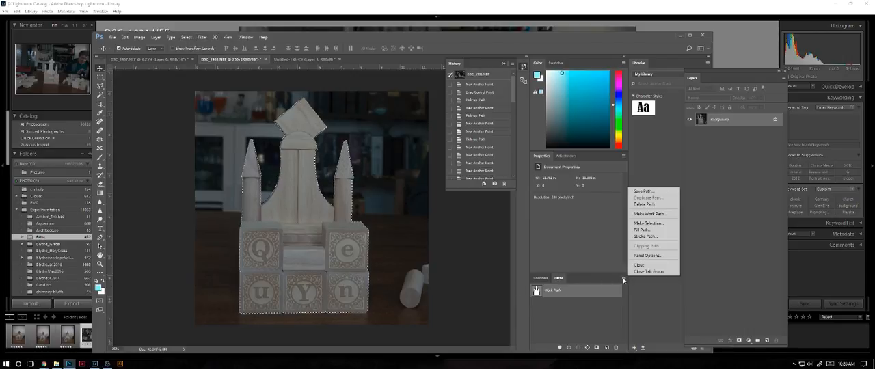
click(646, 190)
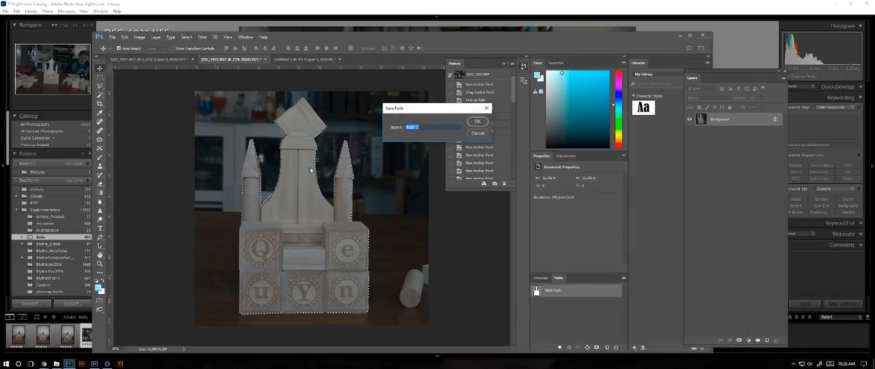
key(Return)
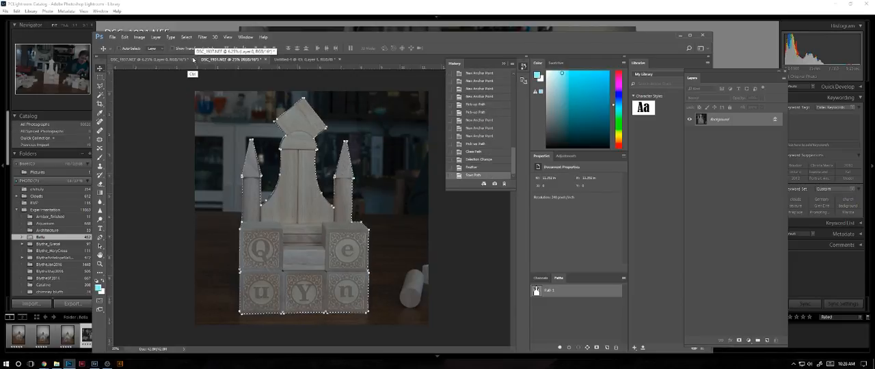
key(ctrl+d)
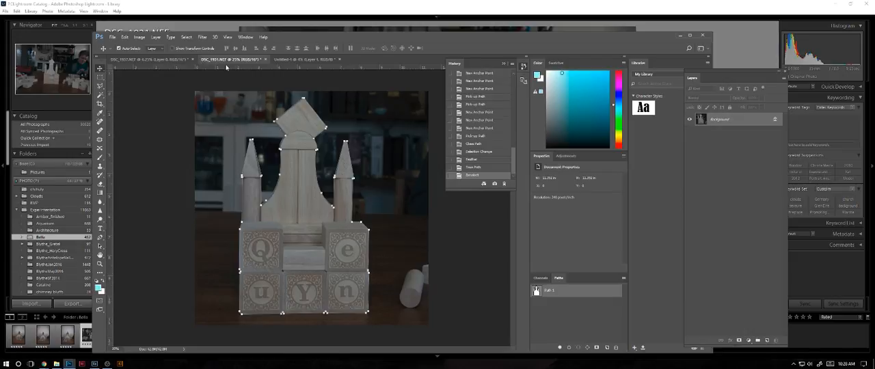
click(571, 311)
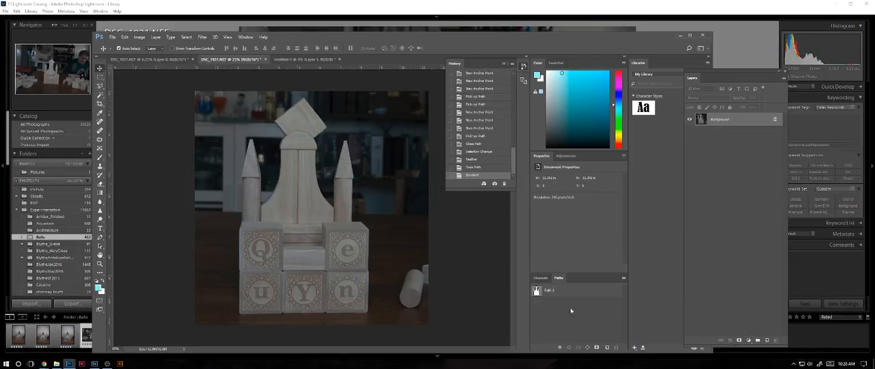
- Enlarge the DSC_1931.NEF photo with Alien Skin Blow Up 3 to 16 by 16 inches at 300 pixels/inch
click(202, 37)
mouse_move(214, 38)
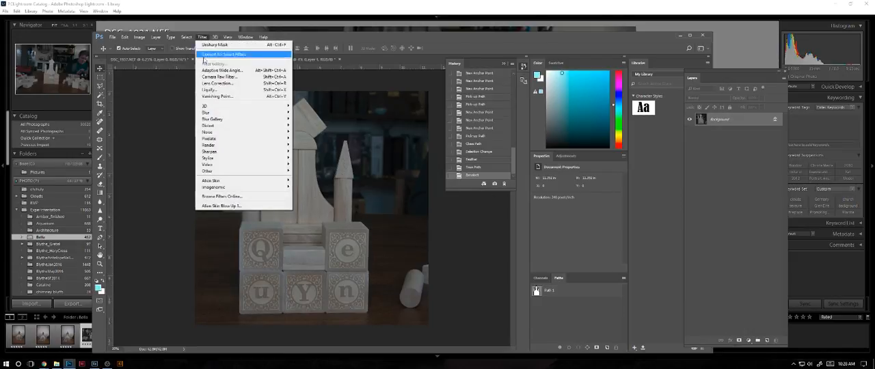
click(229, 207)
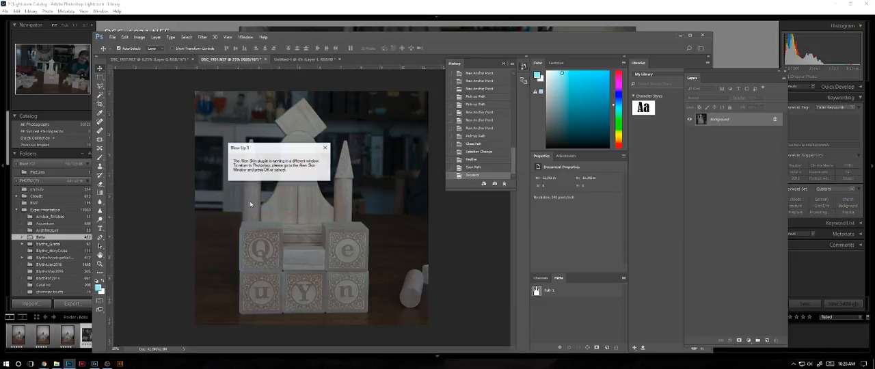
click(437, 193)
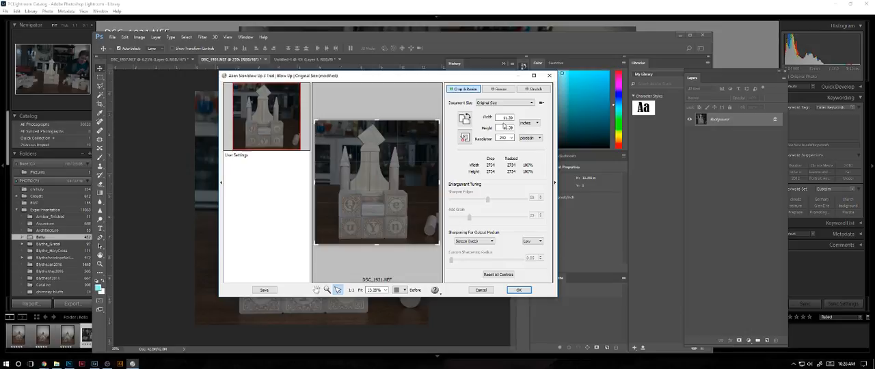
double_click(504, 137)
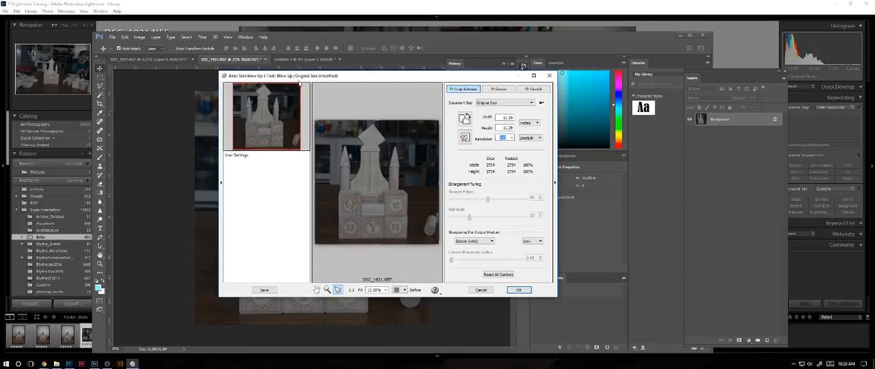
text(300)
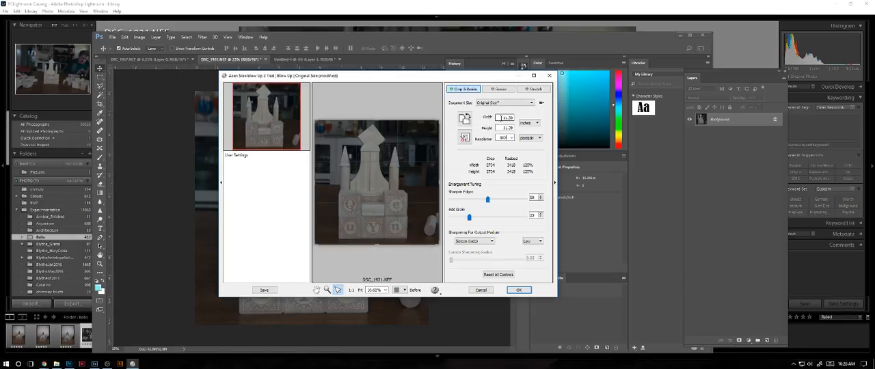
drag(501, 118, 511, 116)
text(16)
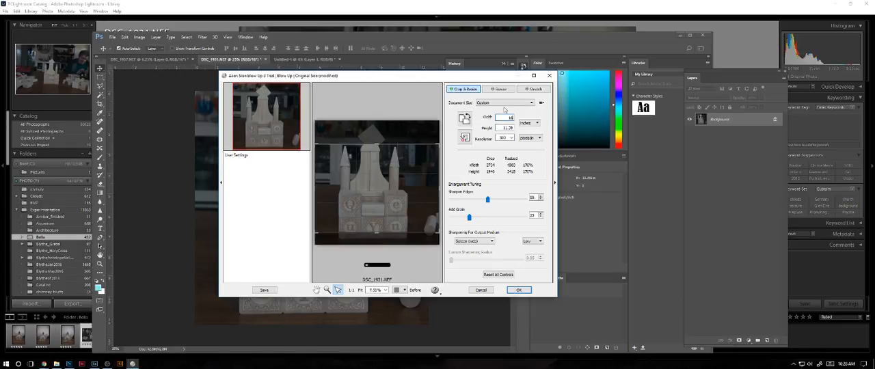
key(Tab)
text(1)
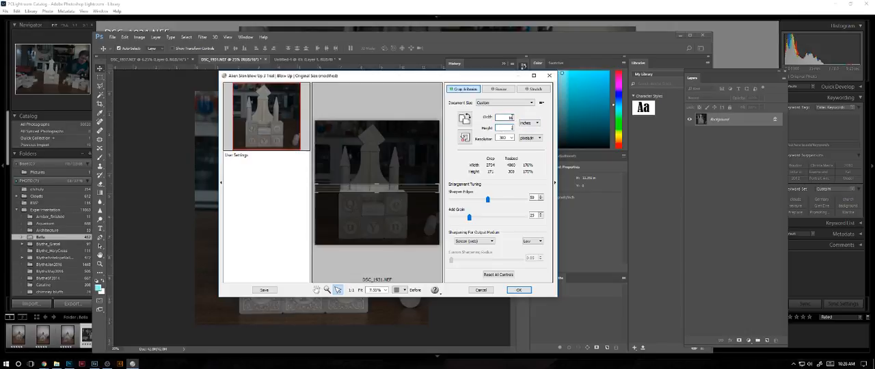
click(518, 290)
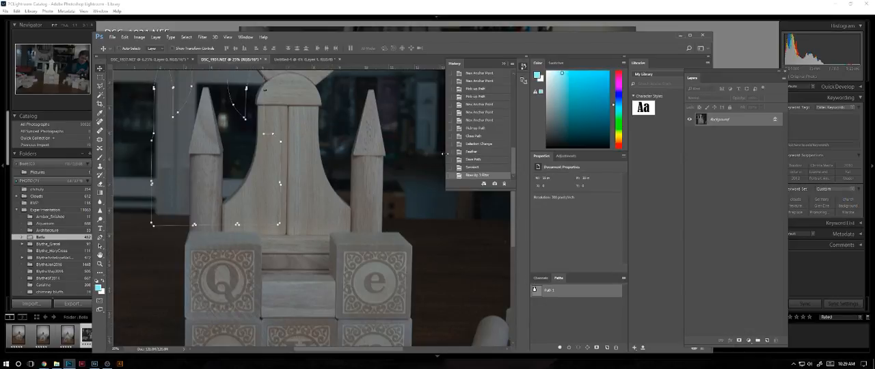
- Try to move the misaligned Path 1 back over the enlarged castle, declining the conversion of the Background to a normal layer
key(ctrl+minus)
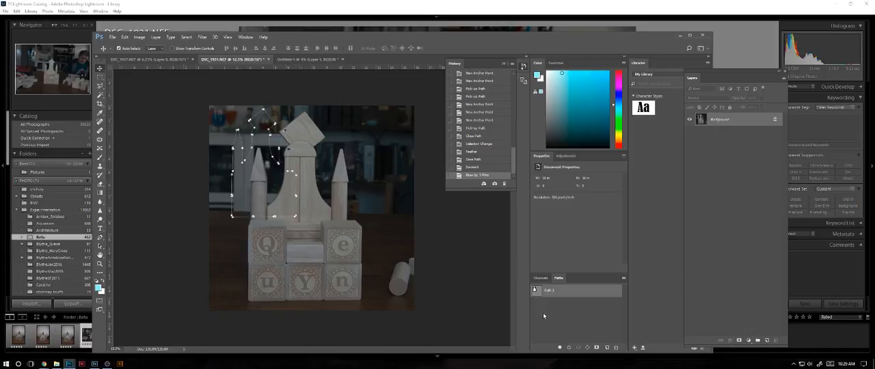
click(562, 327)
click(538, 294)
drag(256, 121, 264, 128)
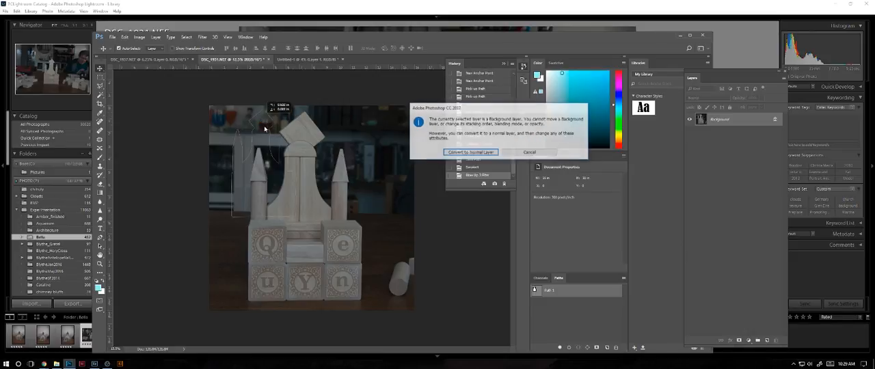
click(517, 153)
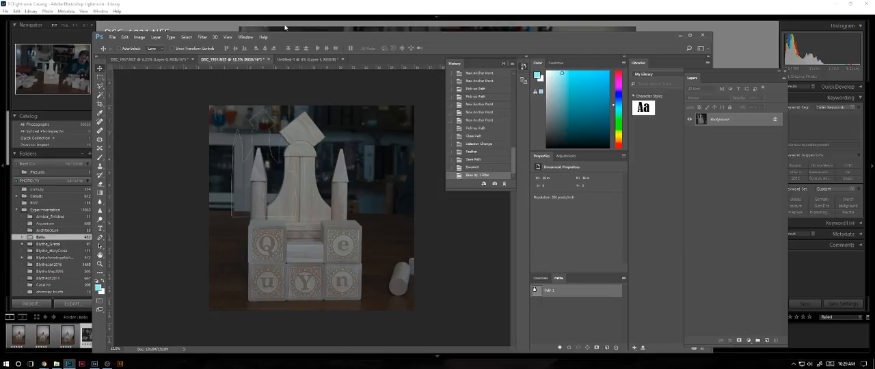
- Examine the enlarged block castle up close with Path 1 hidden
key(ctrl+plus)
key(ctrl+plus)
key(ctrl+plus)
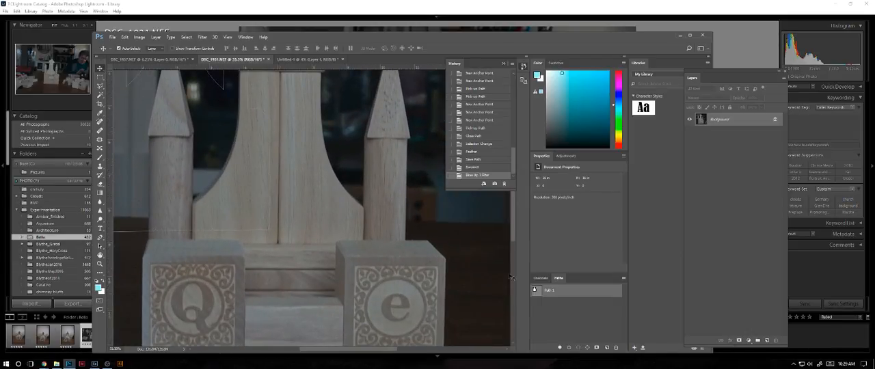
click(555, 330)
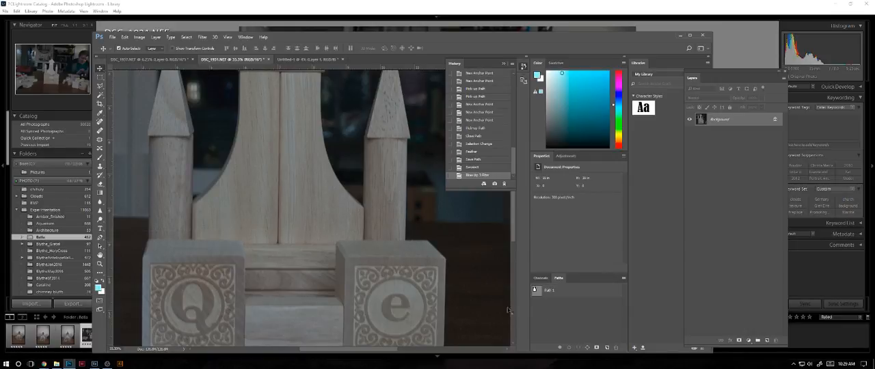
key(ctrl+minus)
key(ctrl+minus)
key(ctrl+minus)
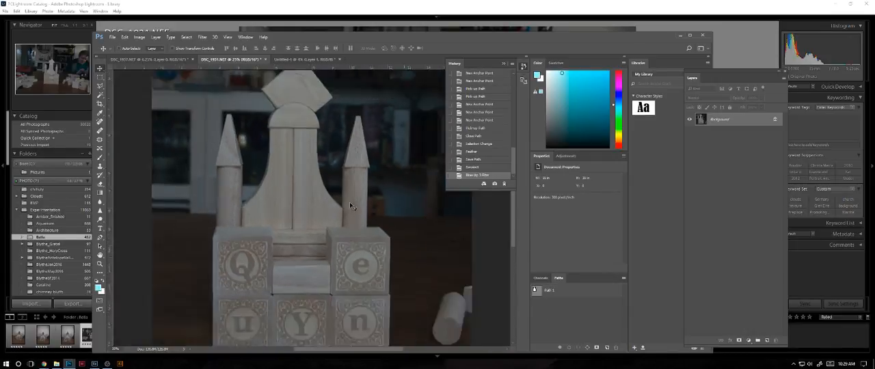
- Try again to shift Path 1 onto the castle, cancel the Background layer conversion and hide the path
click(536, 294)
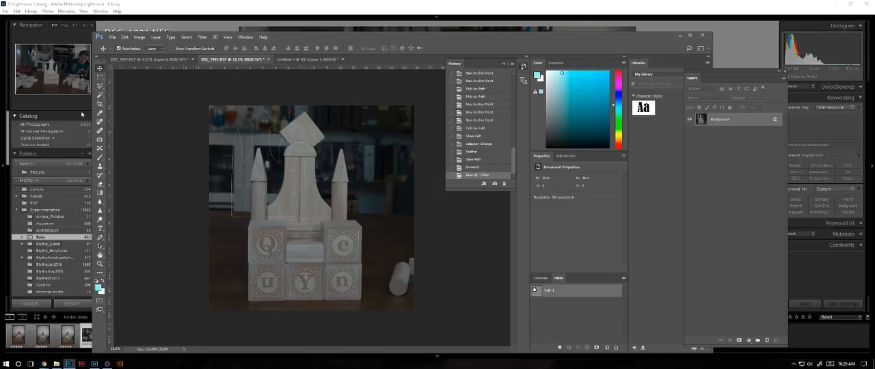
key(alt+t)
click(351, 198)
drag(297, 203, 340, 214)
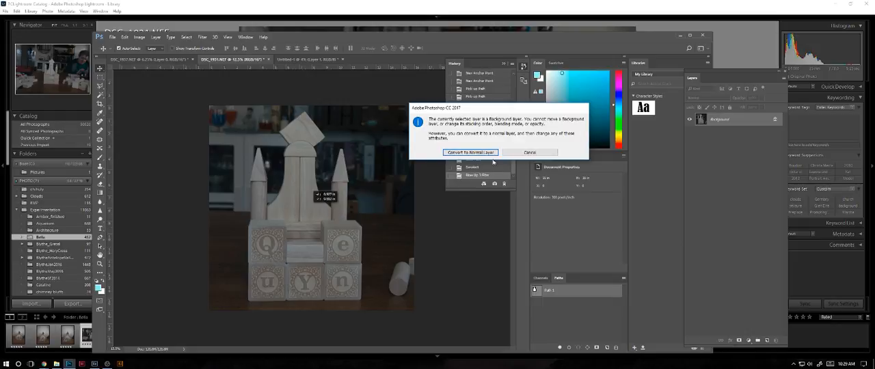
key(Escape)
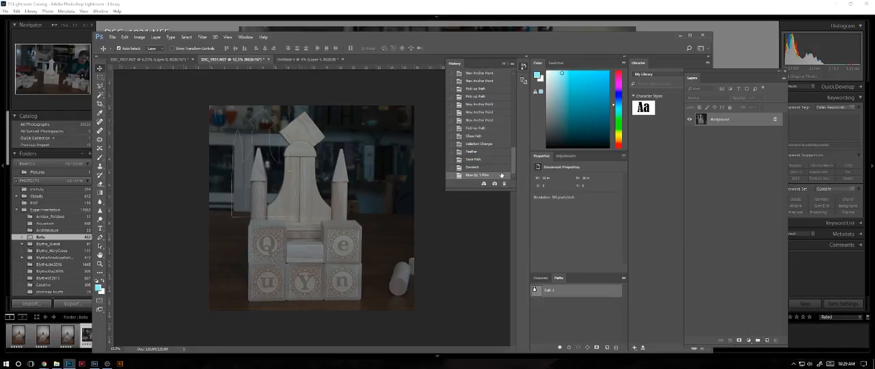
click(551, 299)
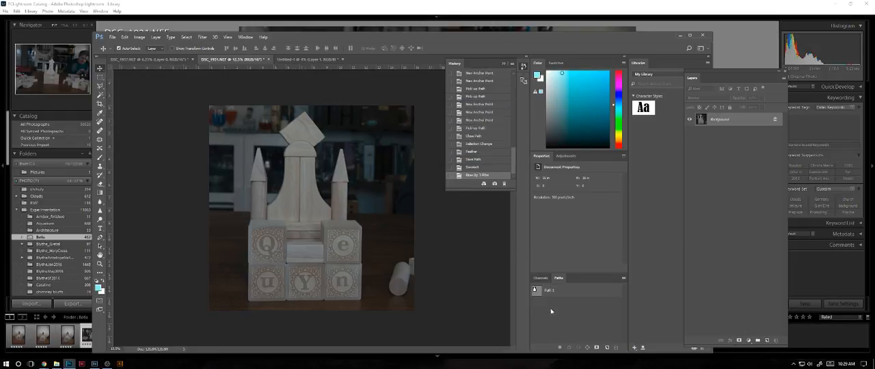
- Select the whole enlarged block castle in DSC_1931.NEF with a rectangular marquee
click(100, 77)
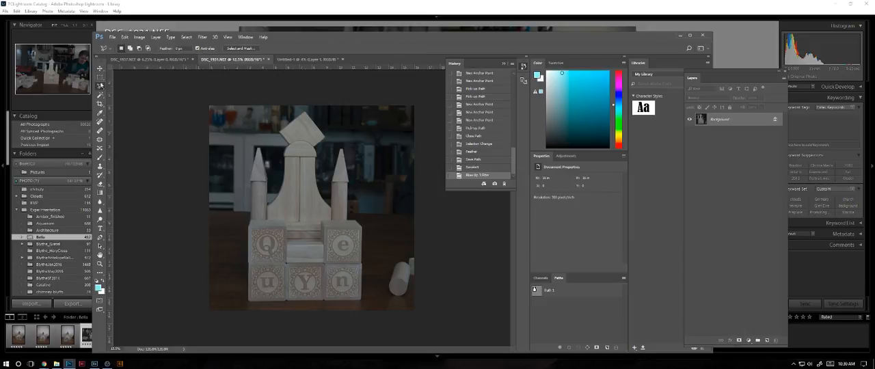
drag(246, 110, 365, 302)
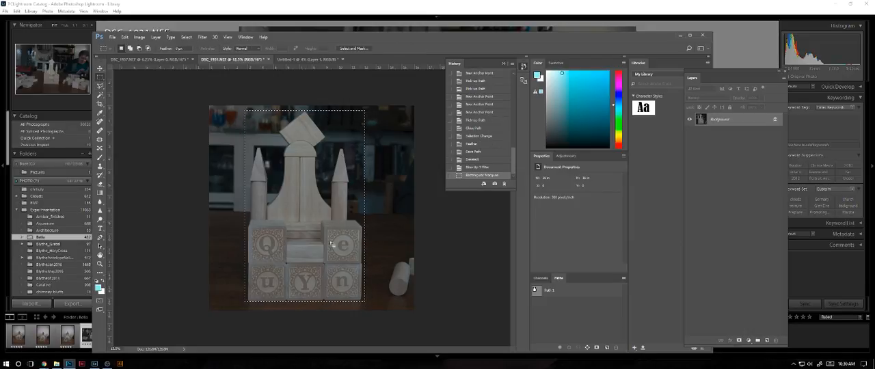